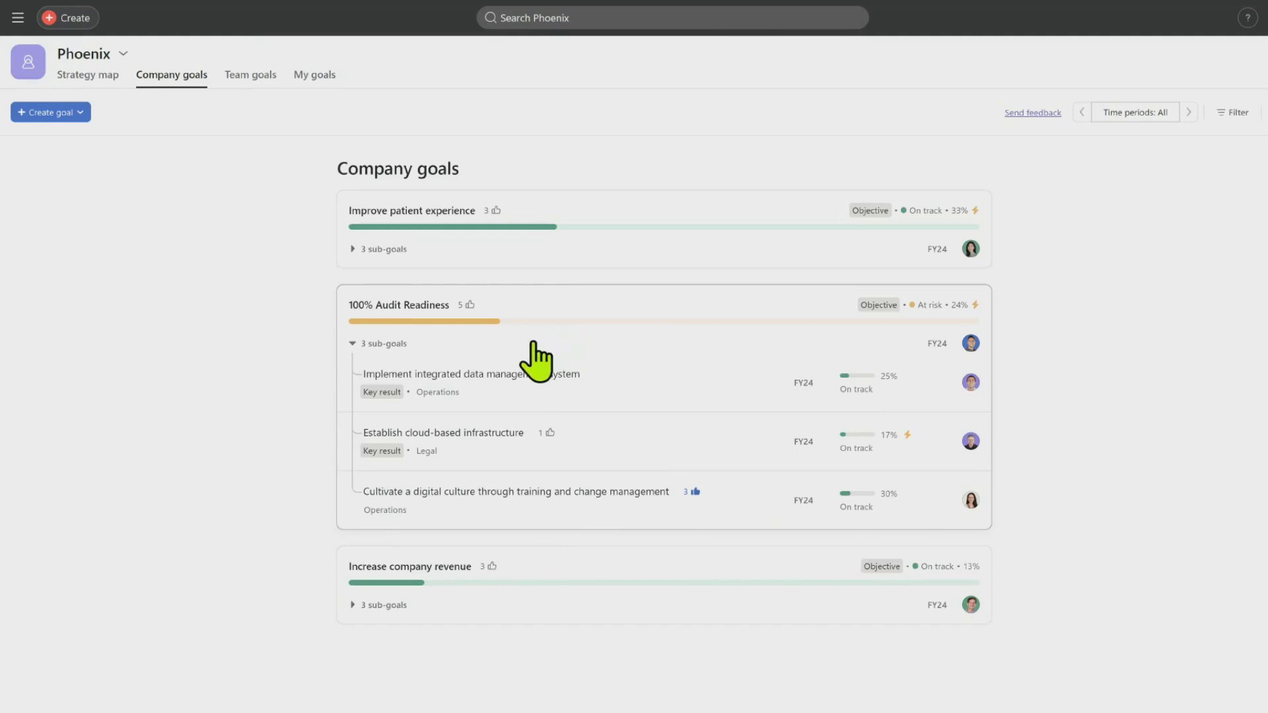
Step: Reach the Vendor Compliance + Risk Management portfolio from the goal and show its projects as a list
{"action": "left_click", "coordinate": [428, 319]}
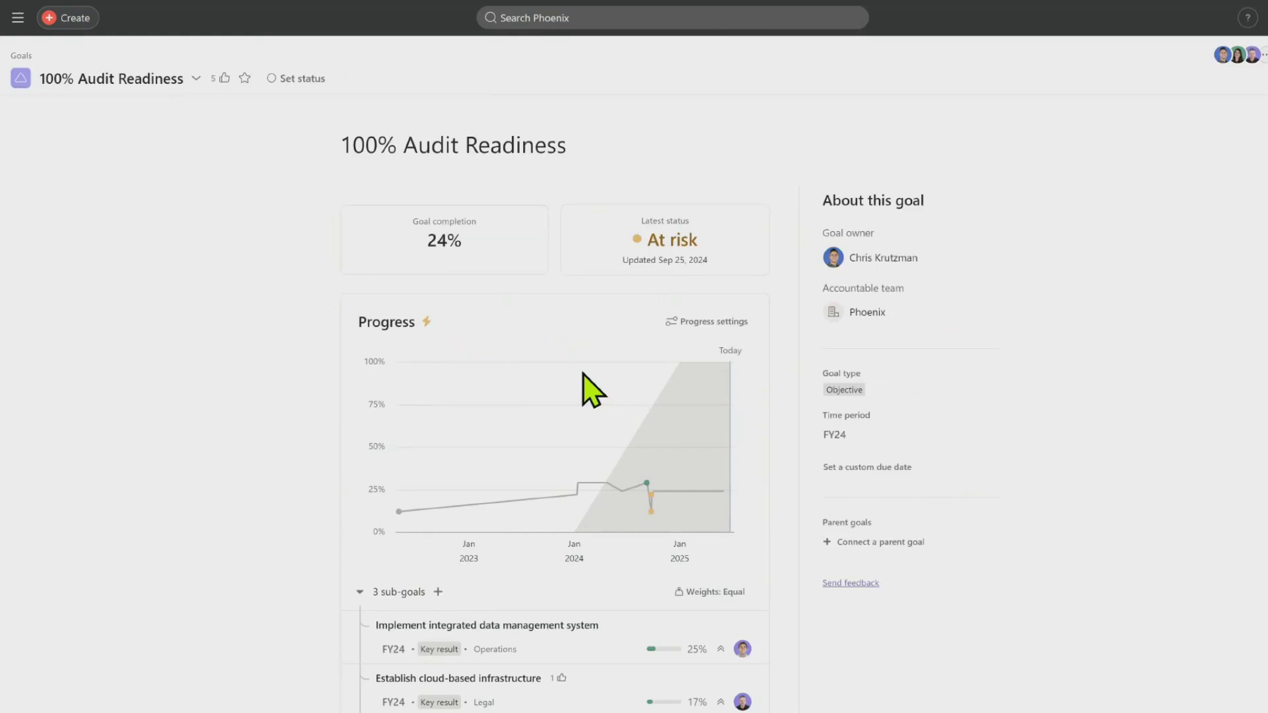
{"action": "scroll", "coordinate": [569, 416], "scroll_direction": "down", "scroll_amount": 5}
{"action": "scroll", "coordinate": [565, 475], "scroll_direction": "down", "scroll_amount": 3}
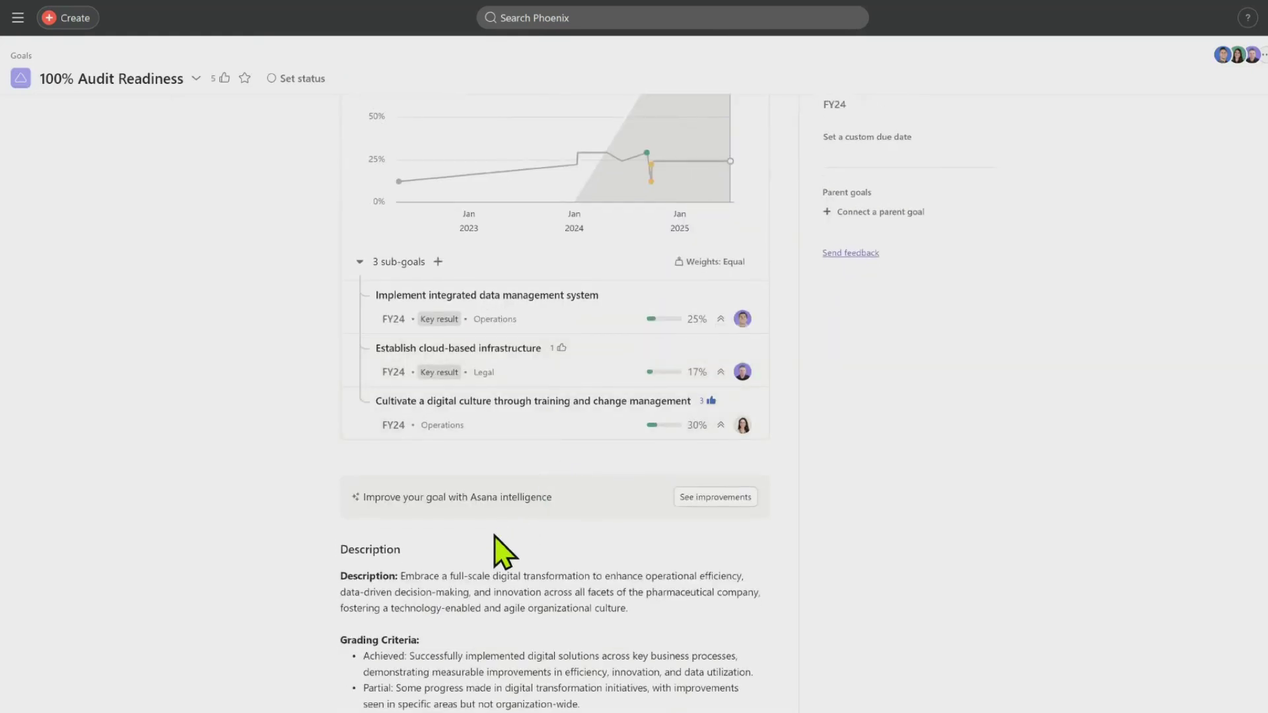
{"action": "scroll", "coordinate": [505, 542], "scroll_direction": "down", "scroll_amount": 3}
{"action": "scroll", "coordinate": [496, 540], "scroll_direction": "down", "scroll_amount": 1}
{"action": "scroll", "coordinate": [493, 534], "scroll_direction": "down", "scroll_amount": 3}
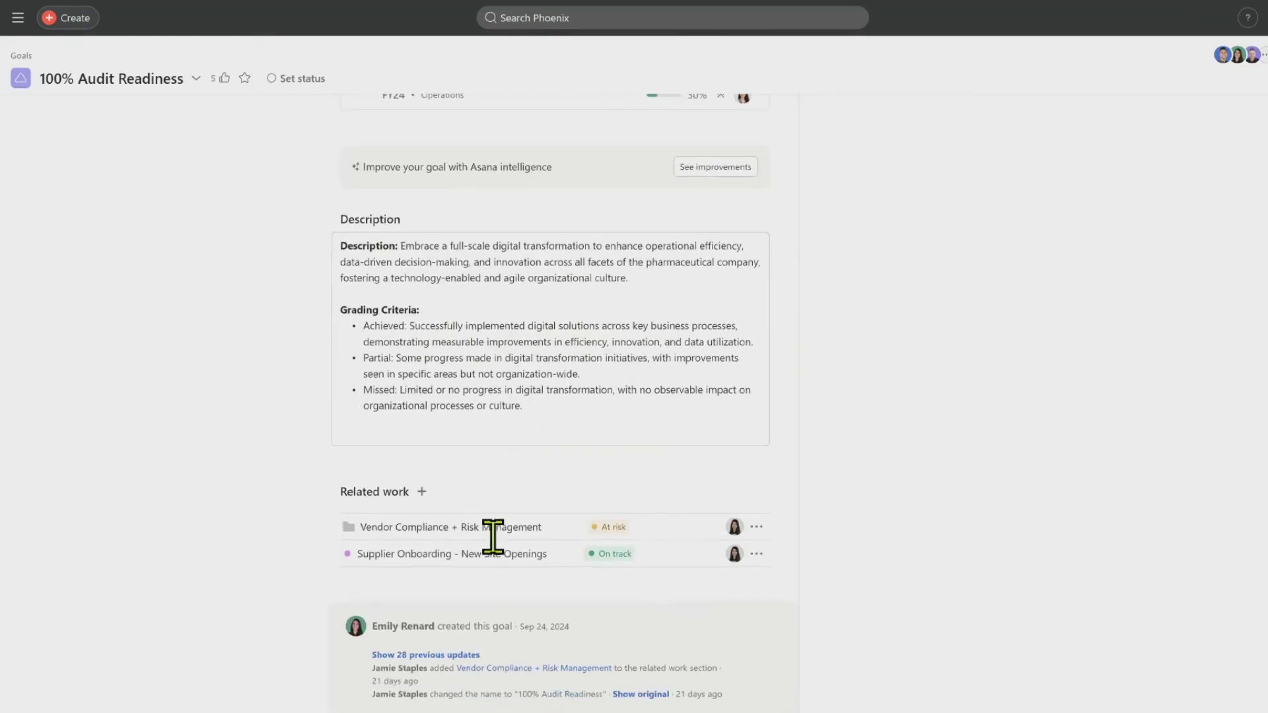
{"action": "left_click", "coordinate": [429, 540]}
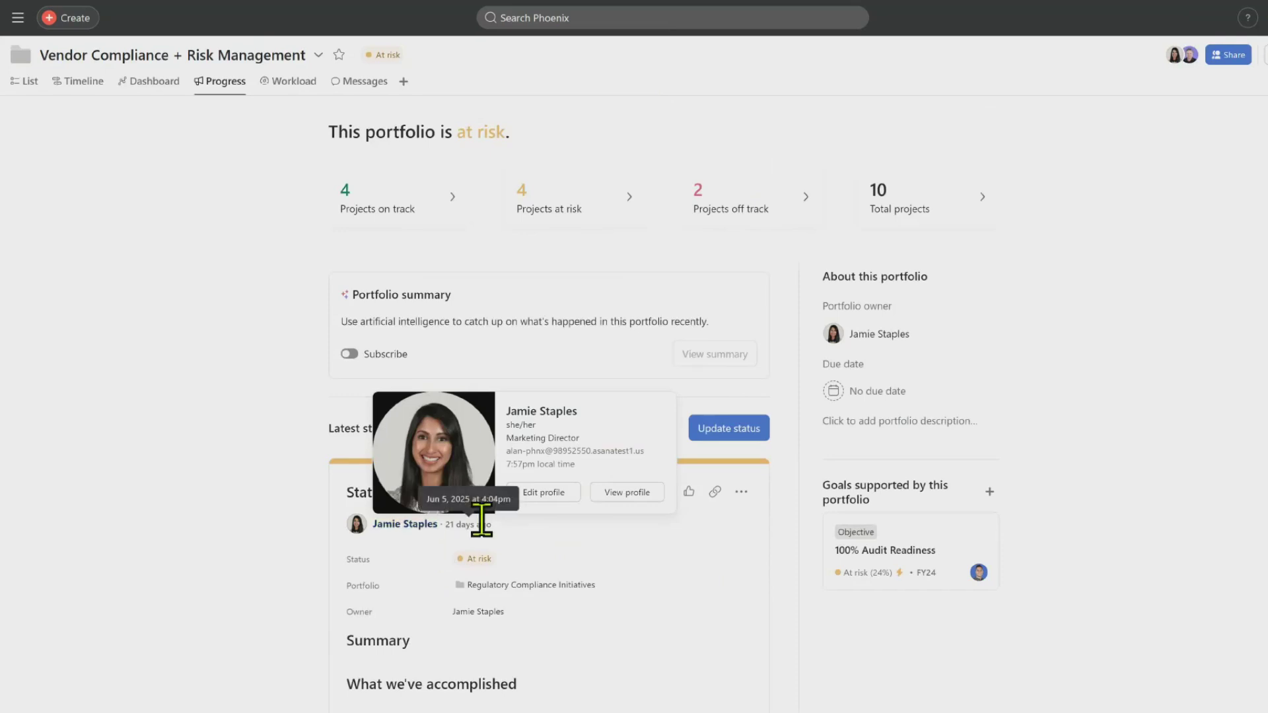
{"action": "scroll", "coordinate": [512, 550], "scroll_direction": "down", "scroll_amount": 1}
{"action": "scroll", "coordinate": [512, 551], "scroll_direction": "down", "scroll_amount": 3}
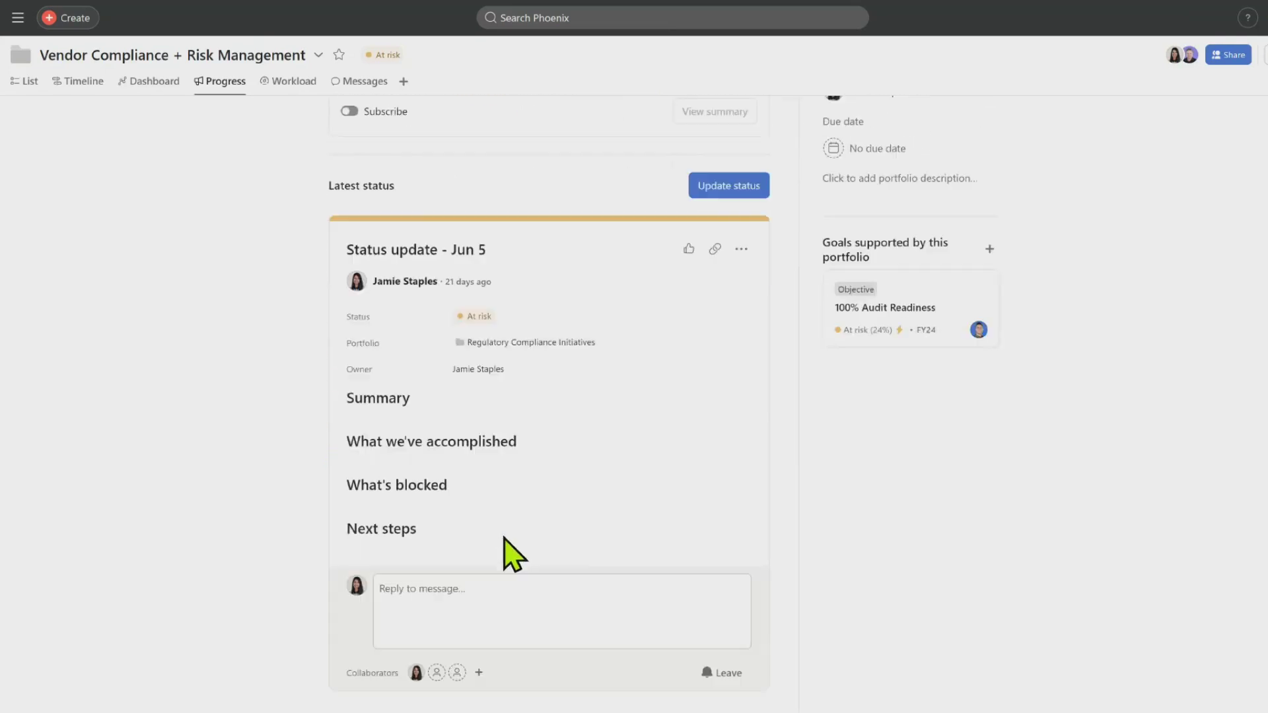
{"action": "scroll", "coordinate": [496, 496], "scroll_direction": "down", "scroll_amount": 1}
{"action": "left_click", "coordinate": [495, 260]}
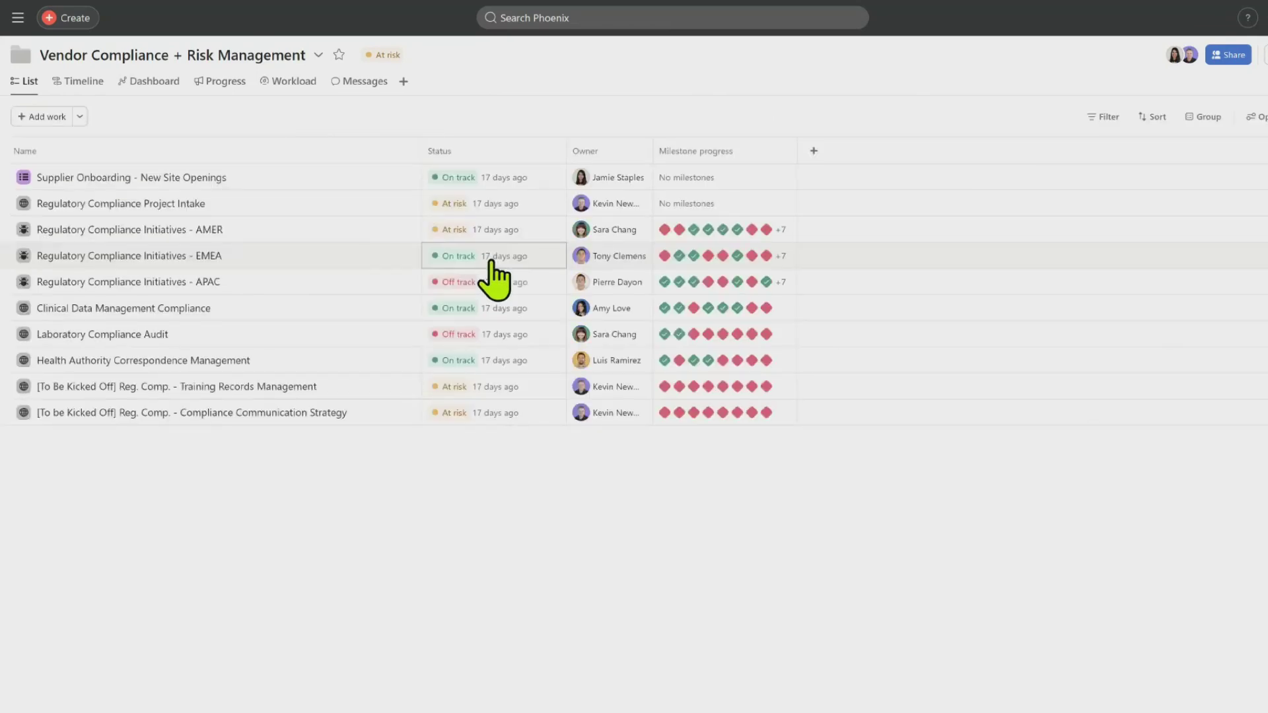
Step: Bring up the Supplier Onboarding - New Site Openings project from the portfolio list
{"action": "left_click", "coordinate": [149, 181]}
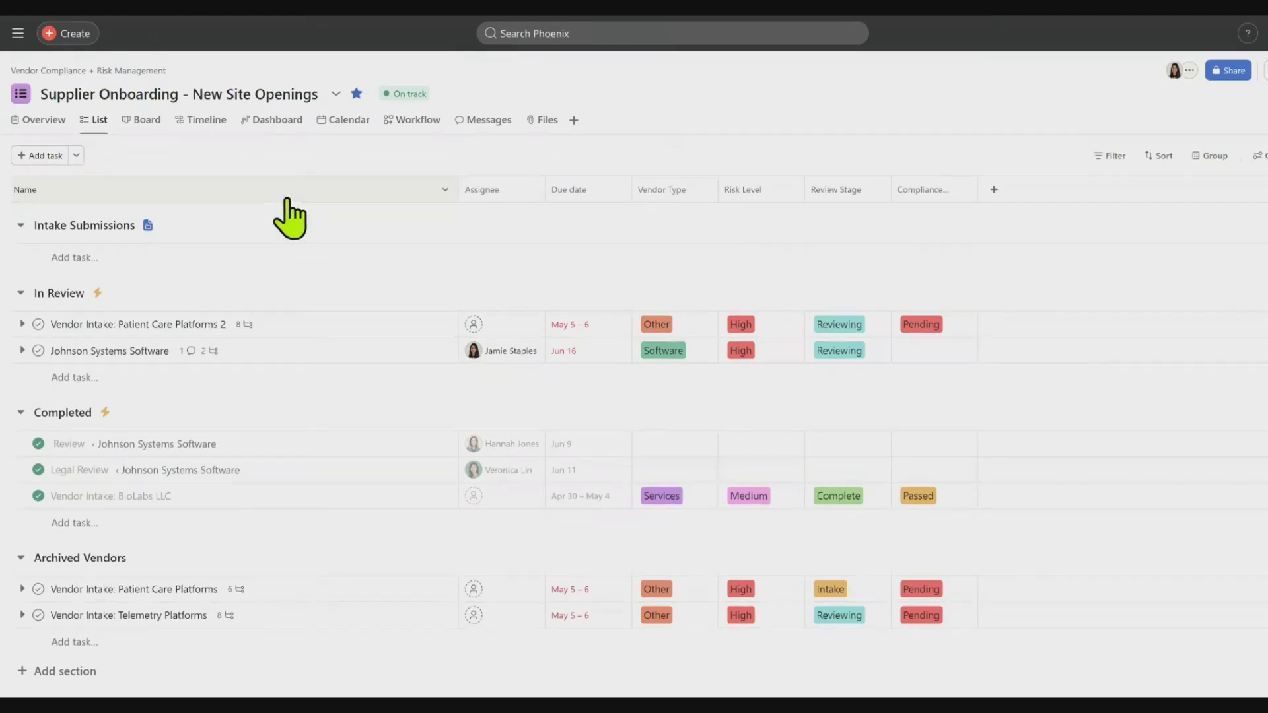
Step: Submit the filled-in Vendor Risk Review Intake Form for Acme Analytics as a high-risk software vendor
{"action": "left_click", "coordinate": [237, 27]}
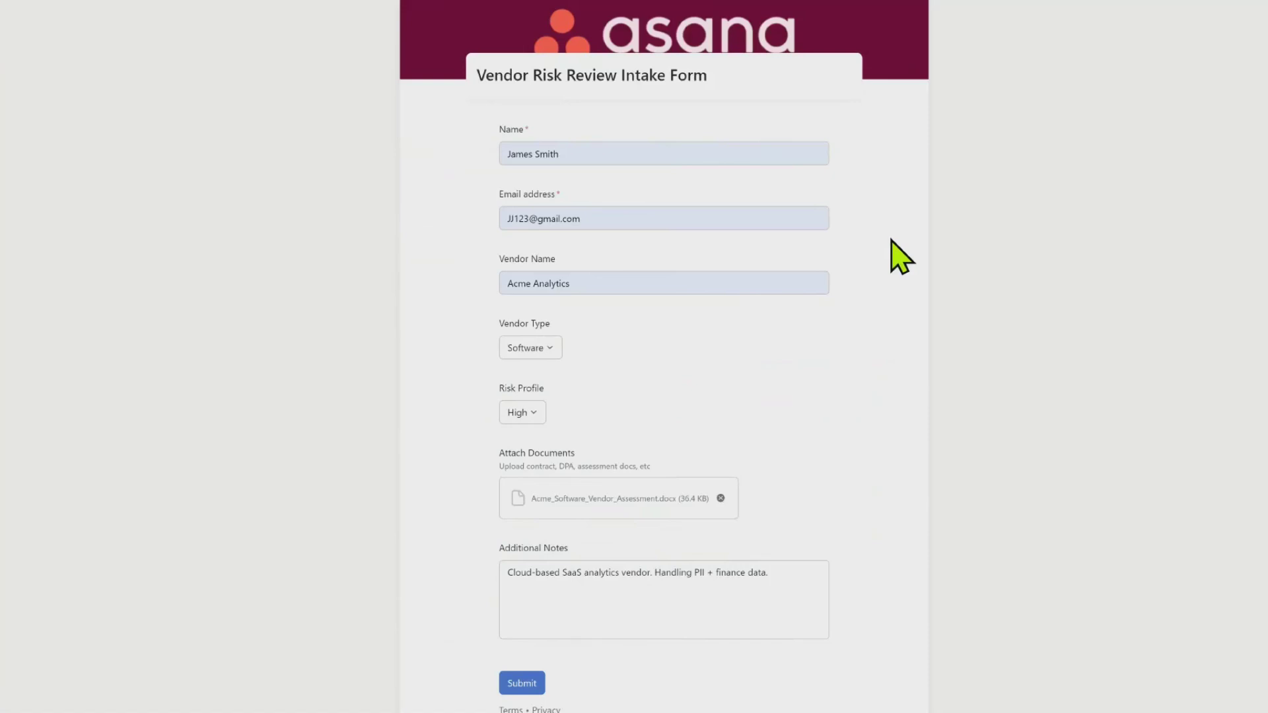
{"action": "scroll", "coordinate": [982, 248], "scroll_direction": "down", "scroll_amount": 1}
{"action": "scroll", "coordinate": [983, 249], "scroll_direction": "down", "scroll_amount": 1}
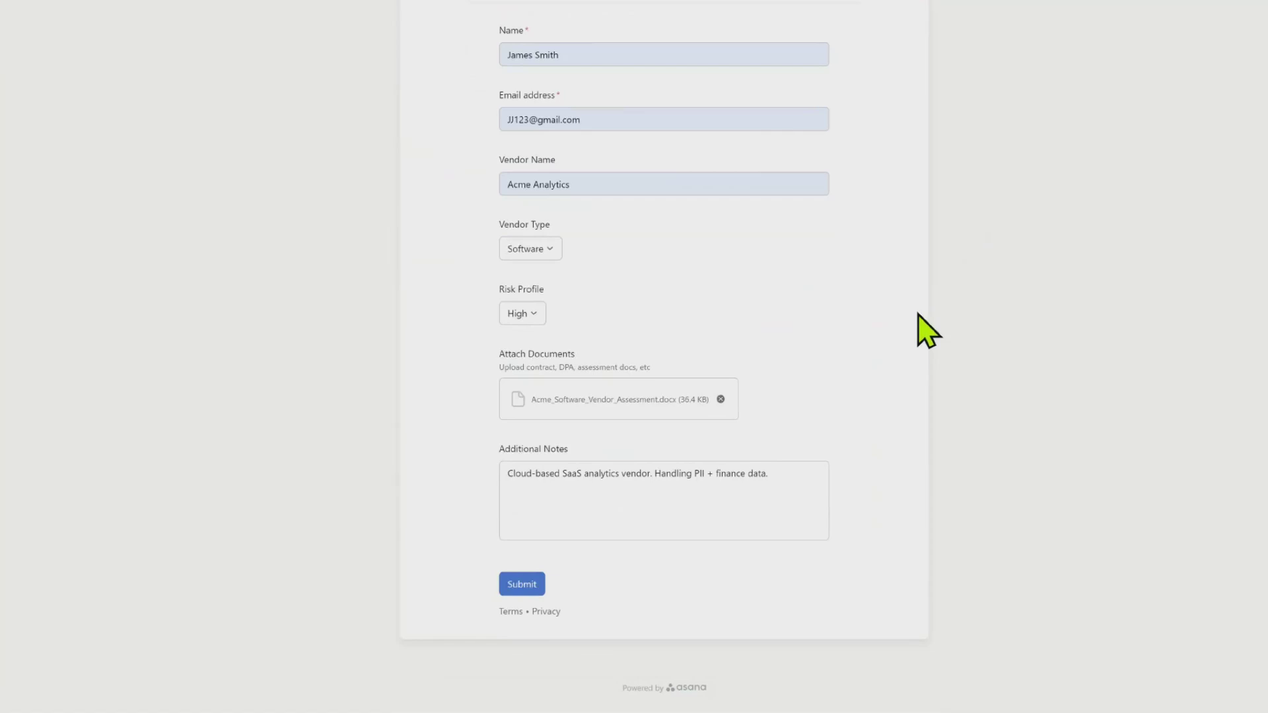
{"action": "left_click", "coordinate": [521, 584]}
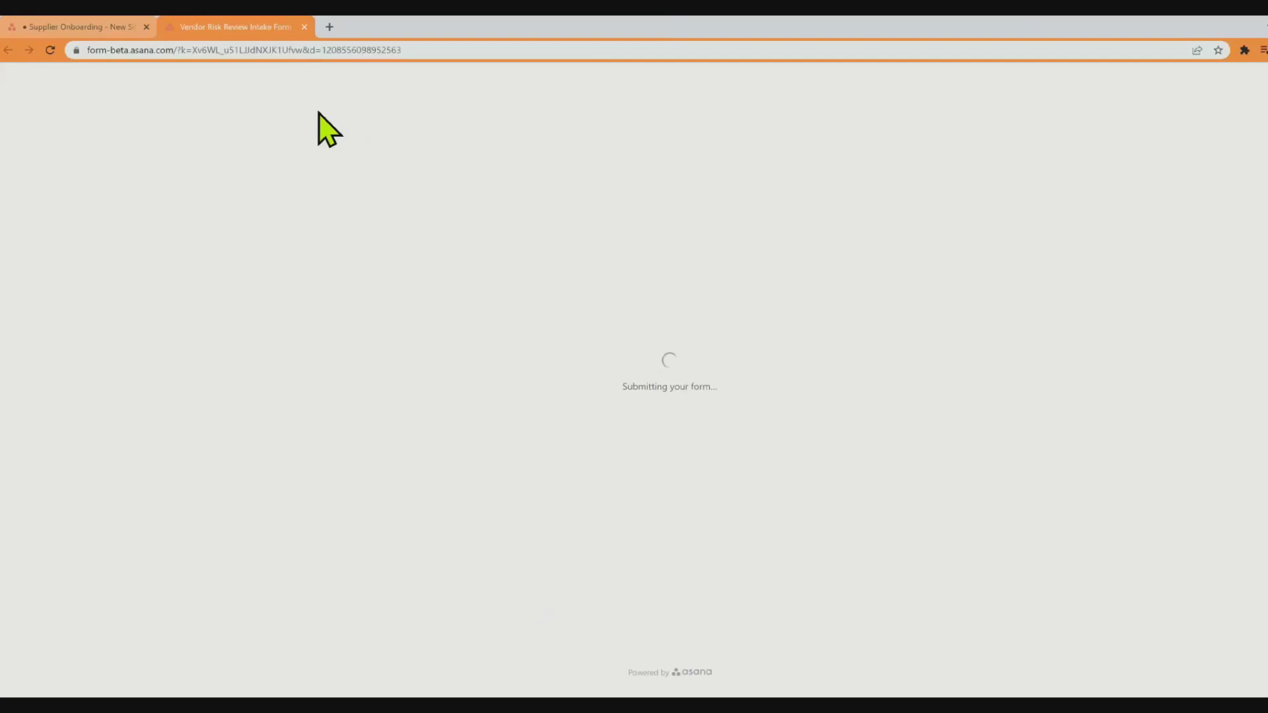
Step: Return to Supplier Onboarding and view the new Acme Analytics, Software task in In Review
{"action": "left_click", "coordinate": [80, 27]}
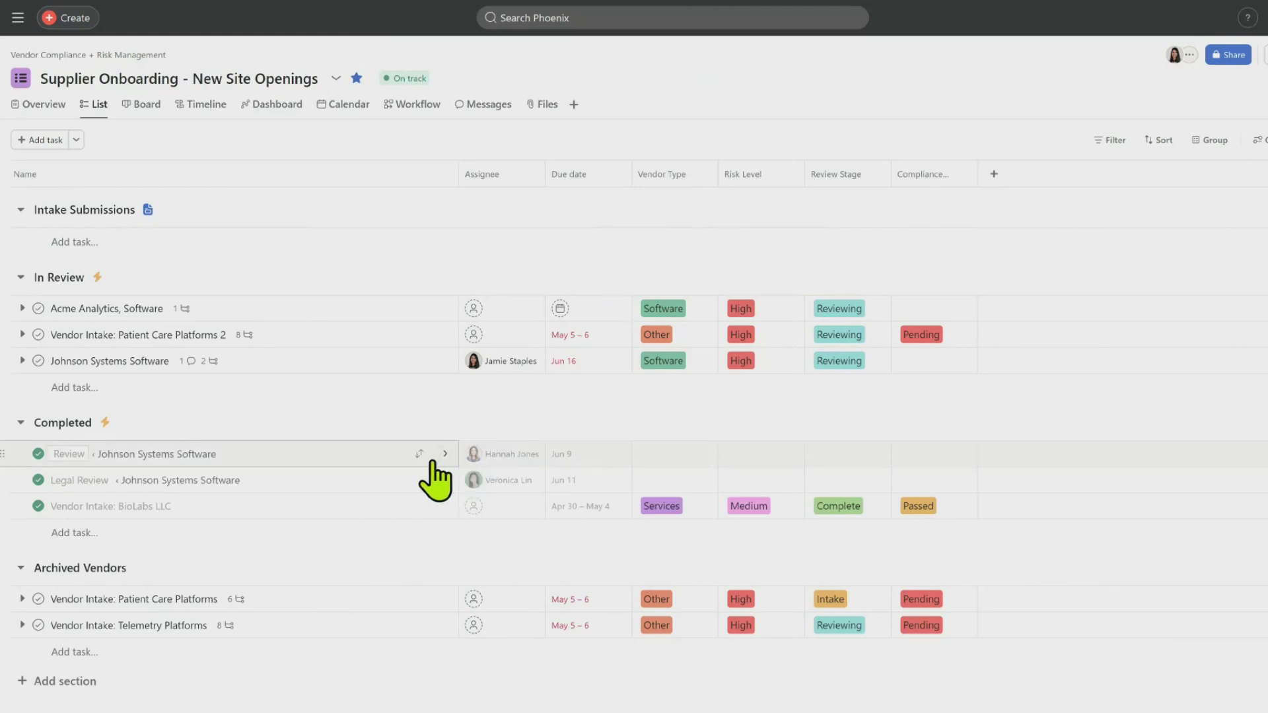
{"action": "left_click", "coordinate": [407, 311]}
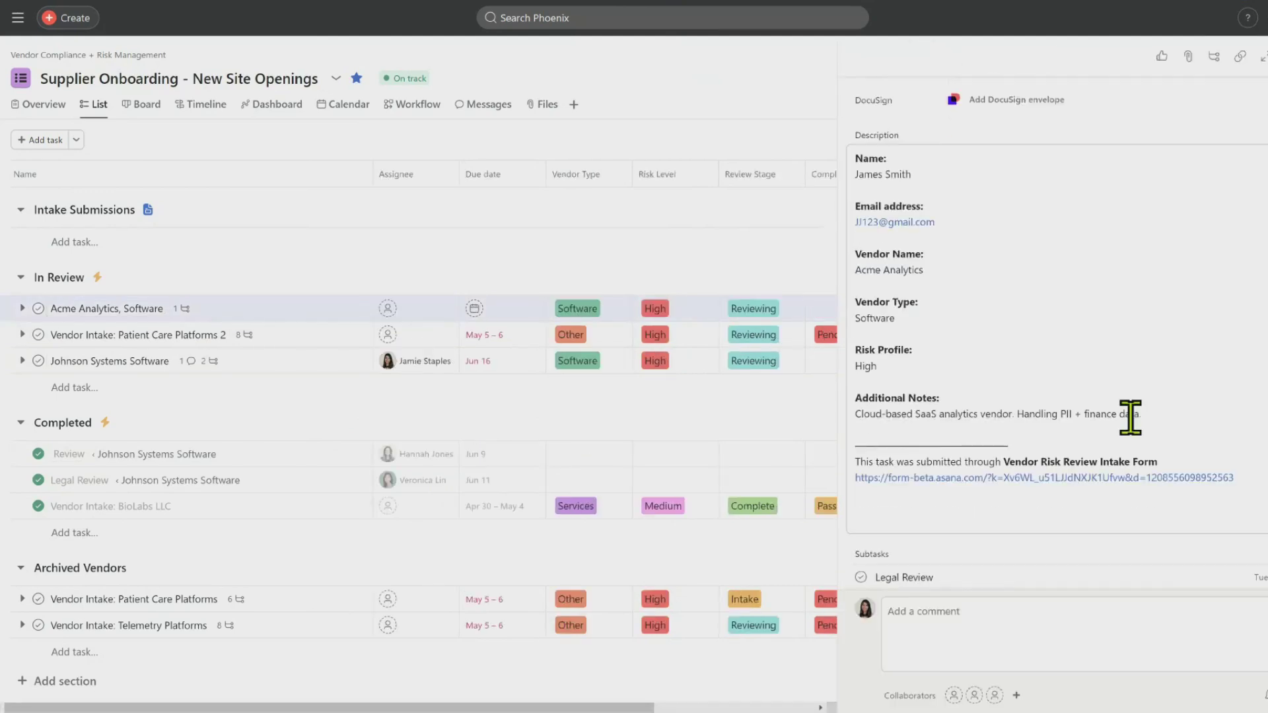
{"action": "scroll", "coordinate": [1129, 416], "scroll_direction": "down", "scroll_amount": 4}
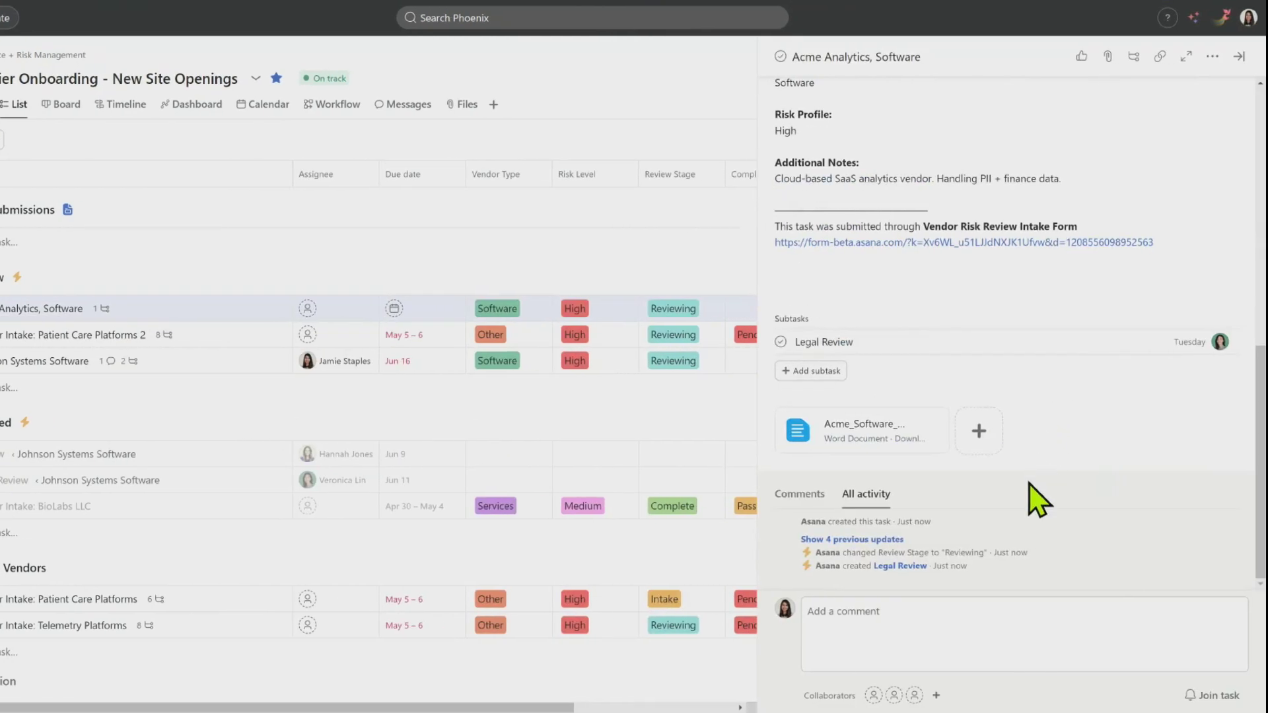
Step: Show only comments on the Acme Analytics task, including the automated DPA request note
{"action": "left_click", "coordinate": [800, 494]}
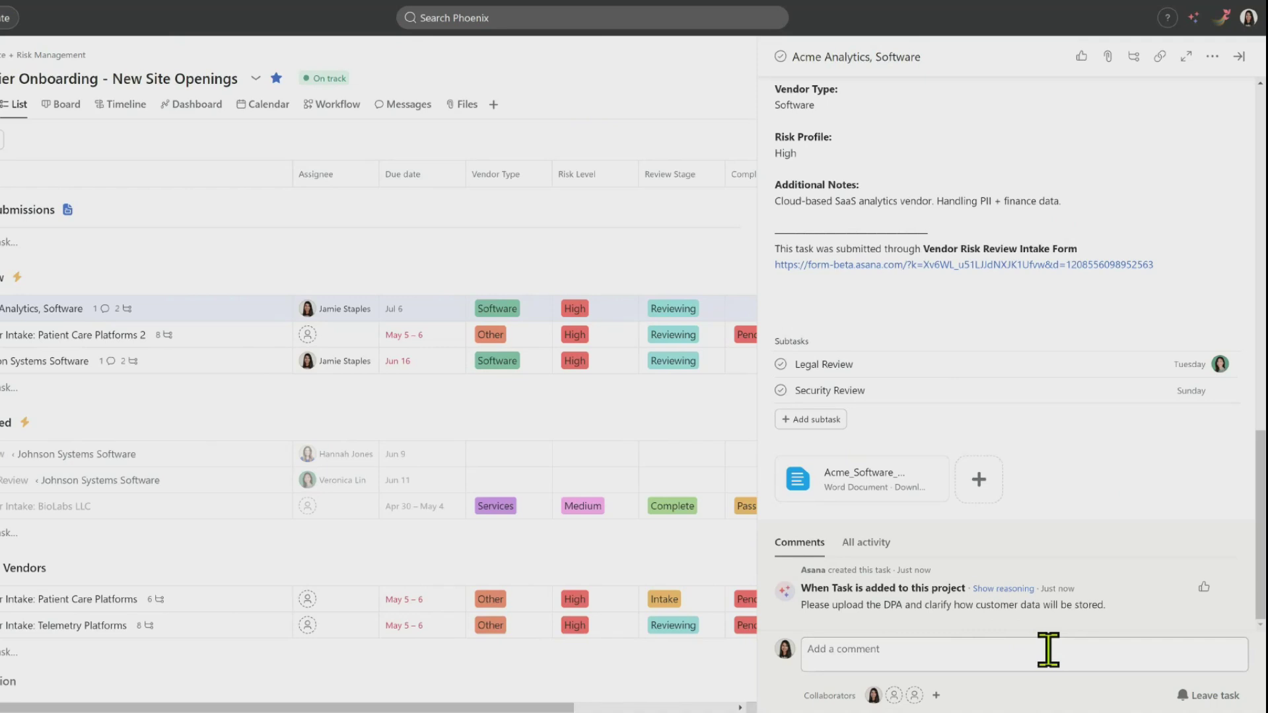
{"action": "mouse_move", "coordinate": [990, 596]}
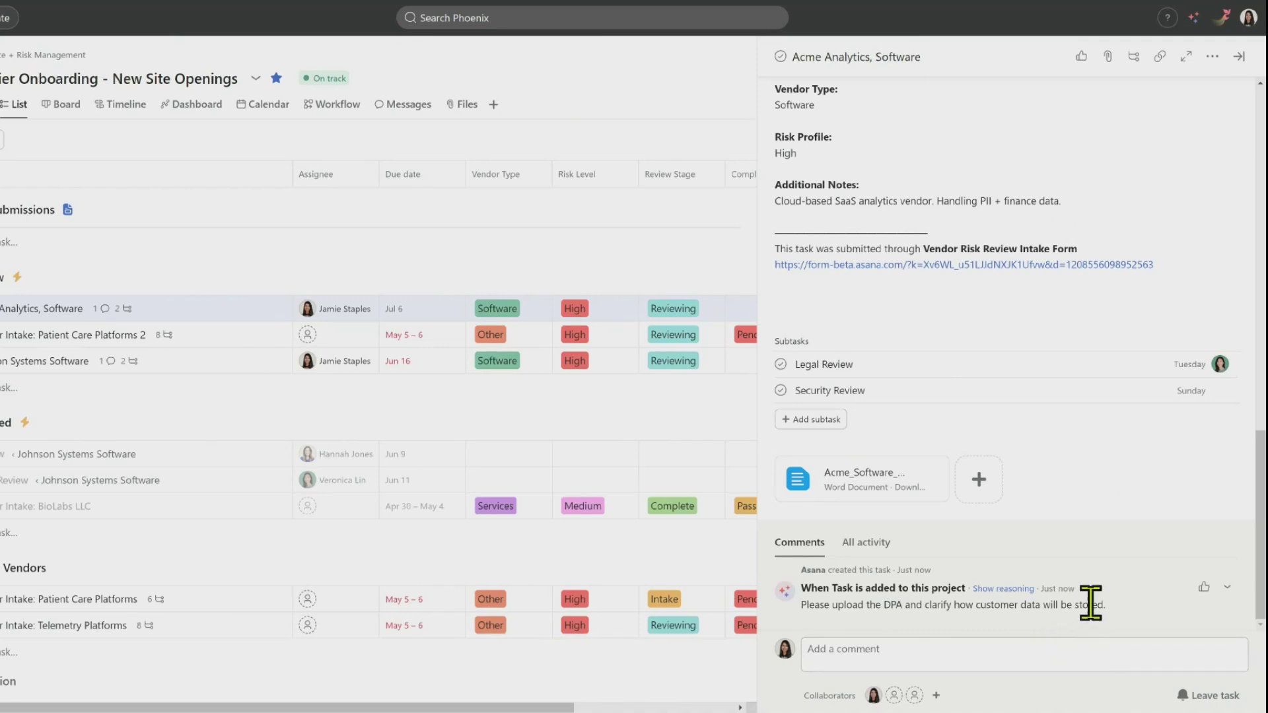
{"action": "scroll", "coordinate": [1109, 604], "scroll_direction": "up", "scroll_amount": 4}
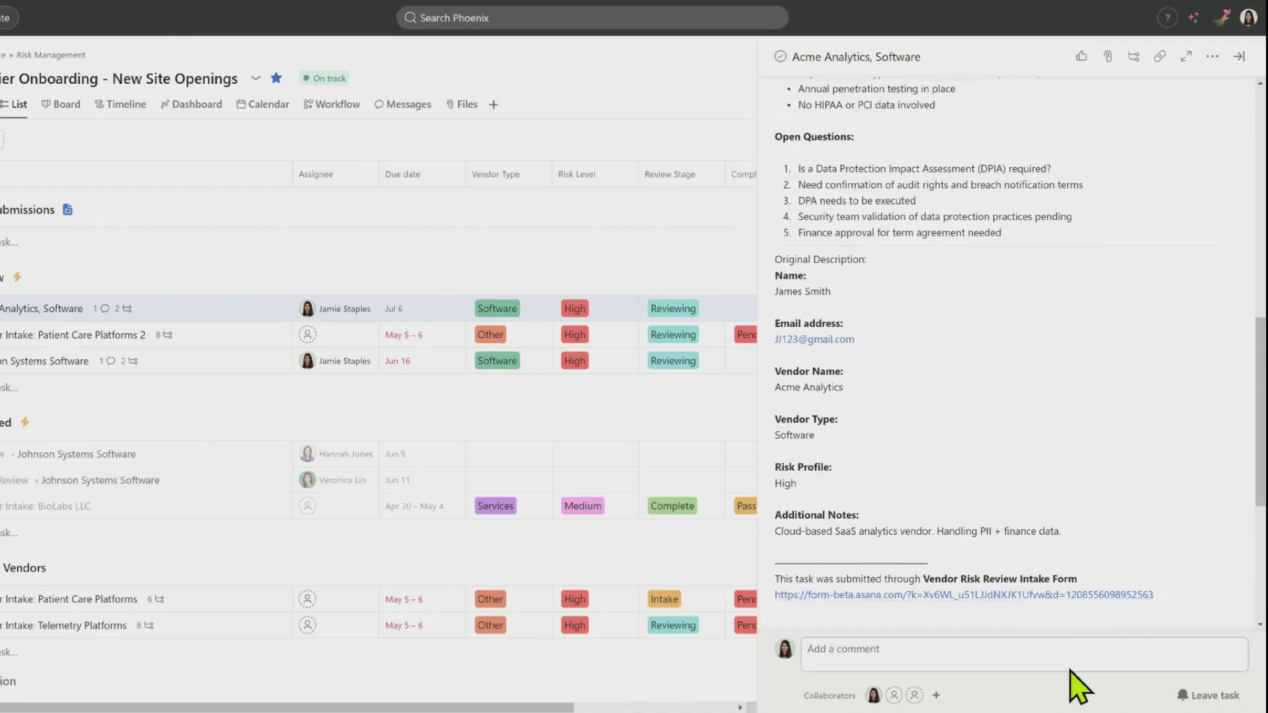
{"action": "scroll", "coordinate": [998, 315], "scroll_direction": "up", "scroll_amount": 3}
{"action": "scroll", "coordinate": [999, 315], "scroll_direction": "up", "scroll_amount": 3}
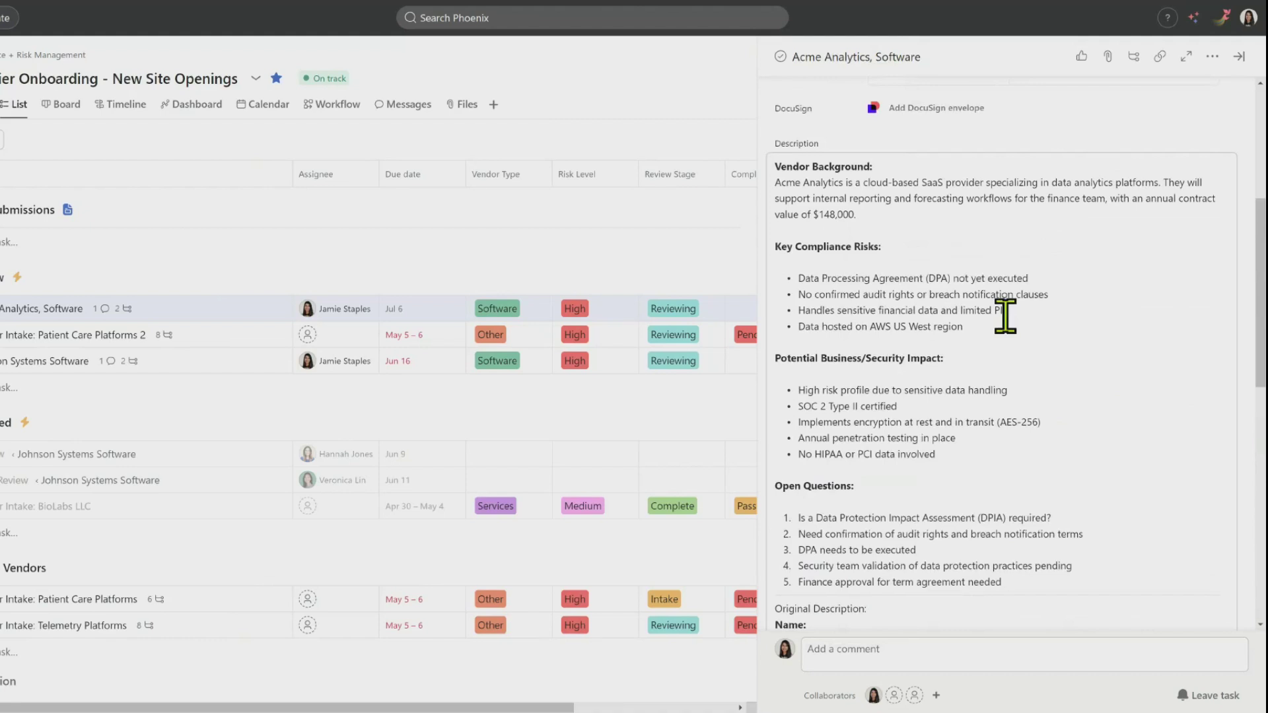
{"action": "scroll", "coordinate": [999, 315], "scroll_direction": "up", "scroll_amount": 2}
{"action": "scroll", "coordinate": [1011, 327], "scroll_direction": "up", "scroll_amount": 1}
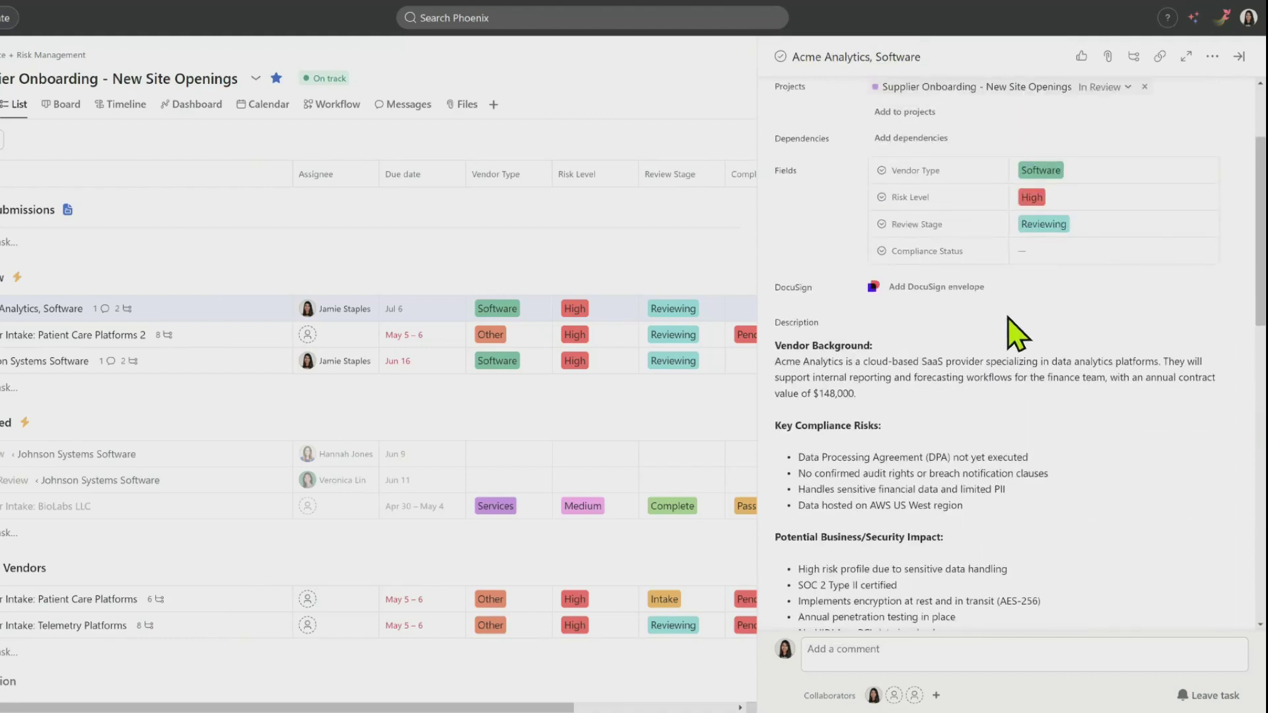
{"action": "scroll", "coordinate": [1020, 336], "scroll_direction": "down", "scroll_amount": 5}
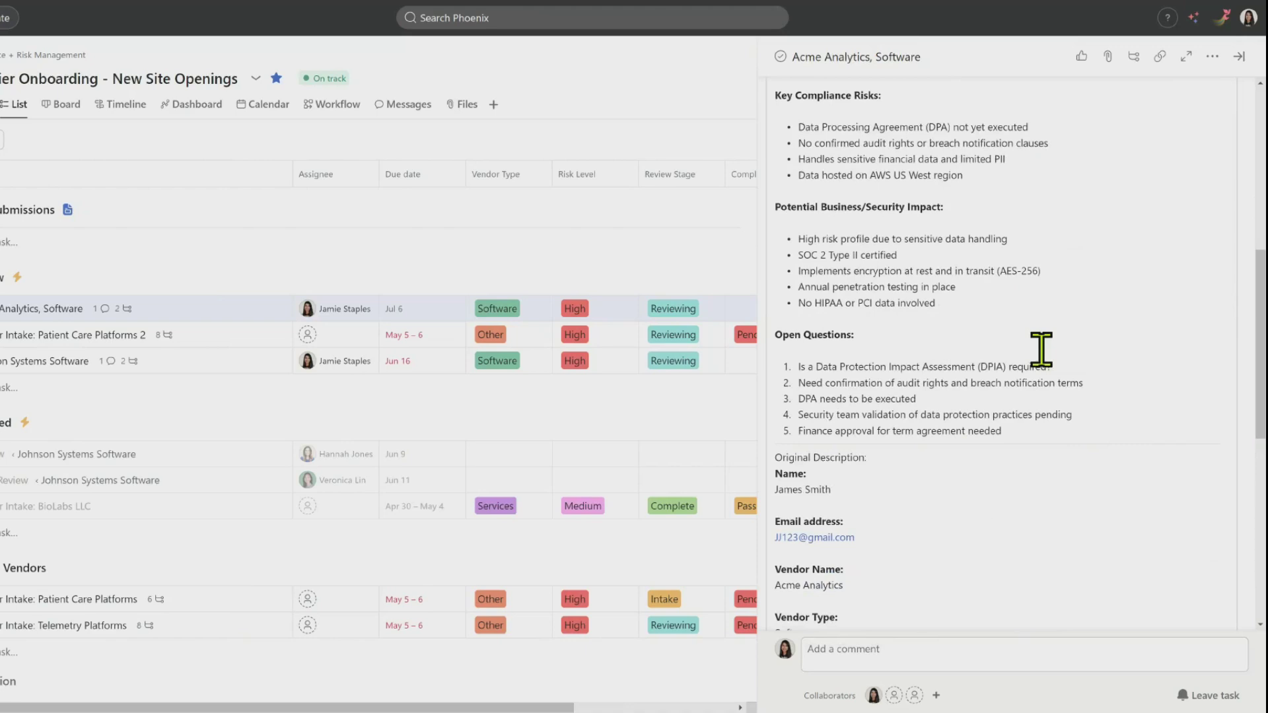
{"action": "scroll", "coordinate": [1040, 347], "scroll_direction": "down", "scroll_amount": 5}
{"action": "scroll", "coordinate": [1042, 355], "scroll_direction": "down", "scroll_amount": 3}
{"action": "scroll", "coordinate": [1042, 367], "scroll_direction": "down", "scroll_amount": 2}
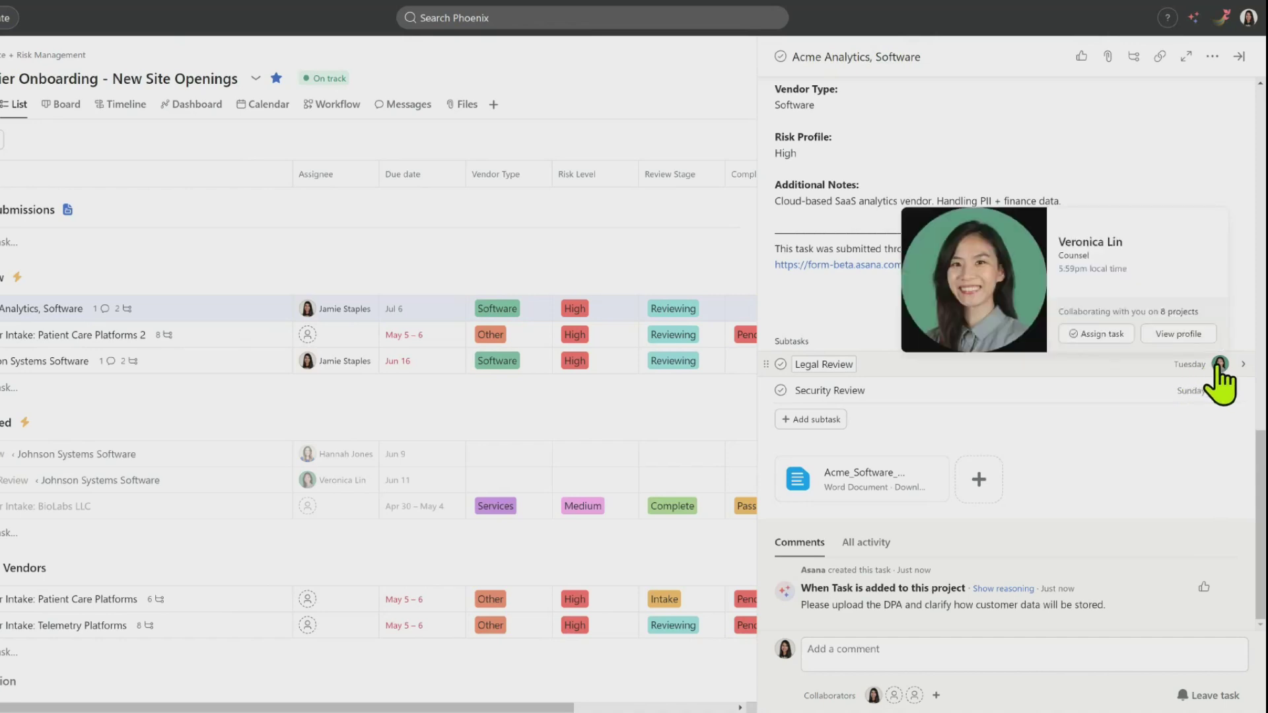
{"action": "mouse_move", "coordinate": [1219, 390]}
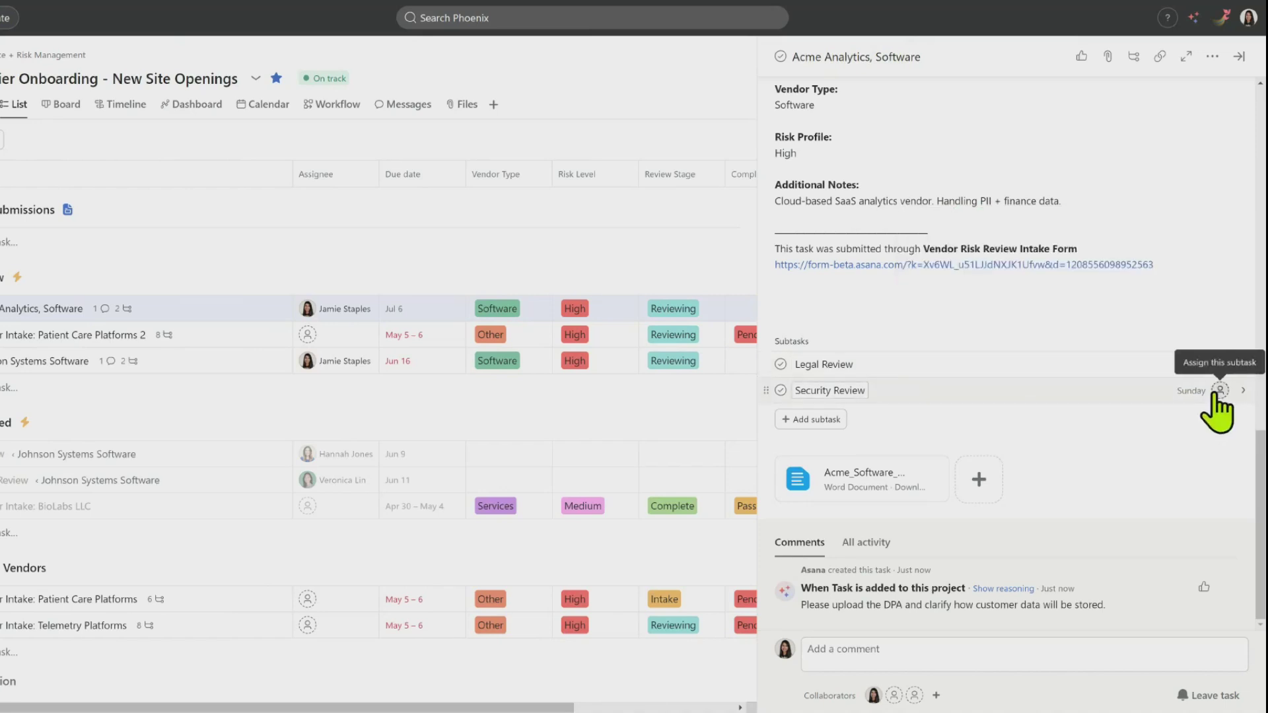
Step: Assign the Security Review subtask of Acme Analytics to a teammate
{"action": "left_click", "coordinate": [1219, 390]}
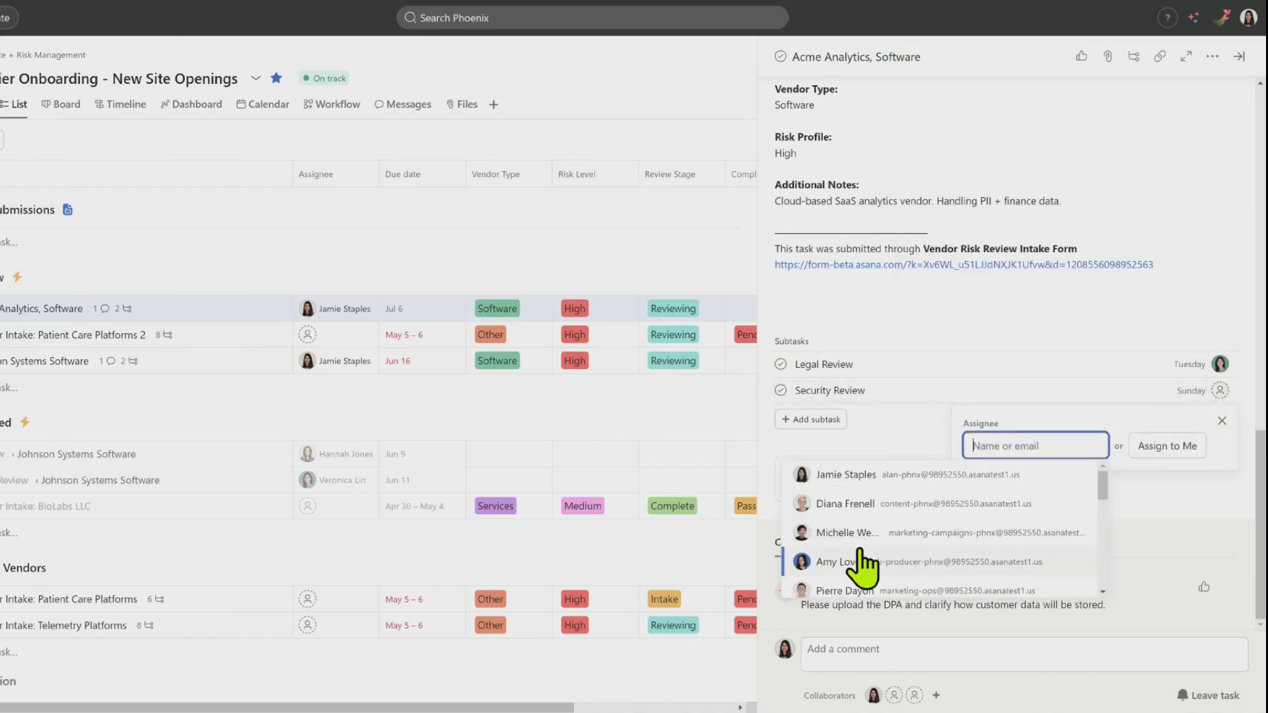
{"action": "left_click", "coordinate": [842, 562]}
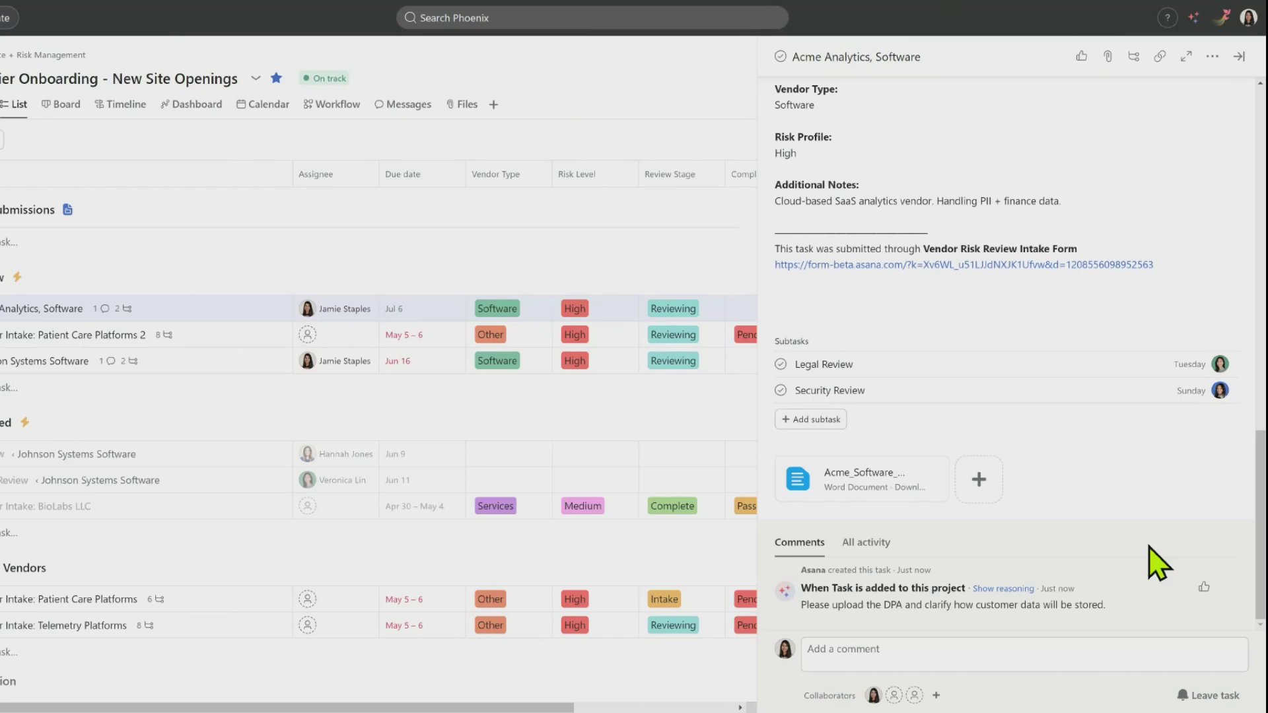
{"action": "scroll", "coordinate": [1080, 540], "scroll_direction": "up", "scroll_amount": 3}
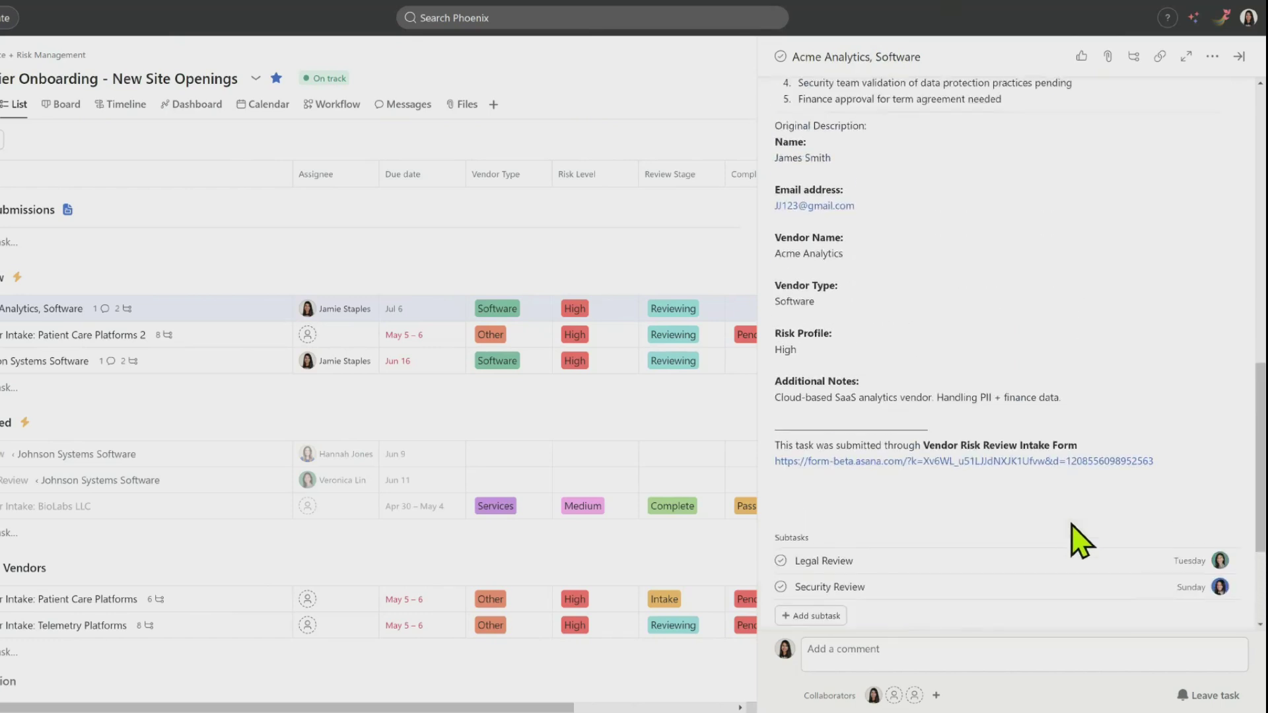
{"action": "scroll", "coordinate": [1080, 540], "scroll_direction": "up", "scroll_amount": 3}
{"action": "scroll", "coordinate": [1075, 530], "scroll_direction": "up", "scroll_amount": 3}
{"action": "scroll", "coordinate": [1070, 522], "scroll_direction": "up", "scroll_amount": 4}
{"action": "scroll", "coordinate": [1069, 523], "scroll_direction": "up", "scroll_amount": 4}
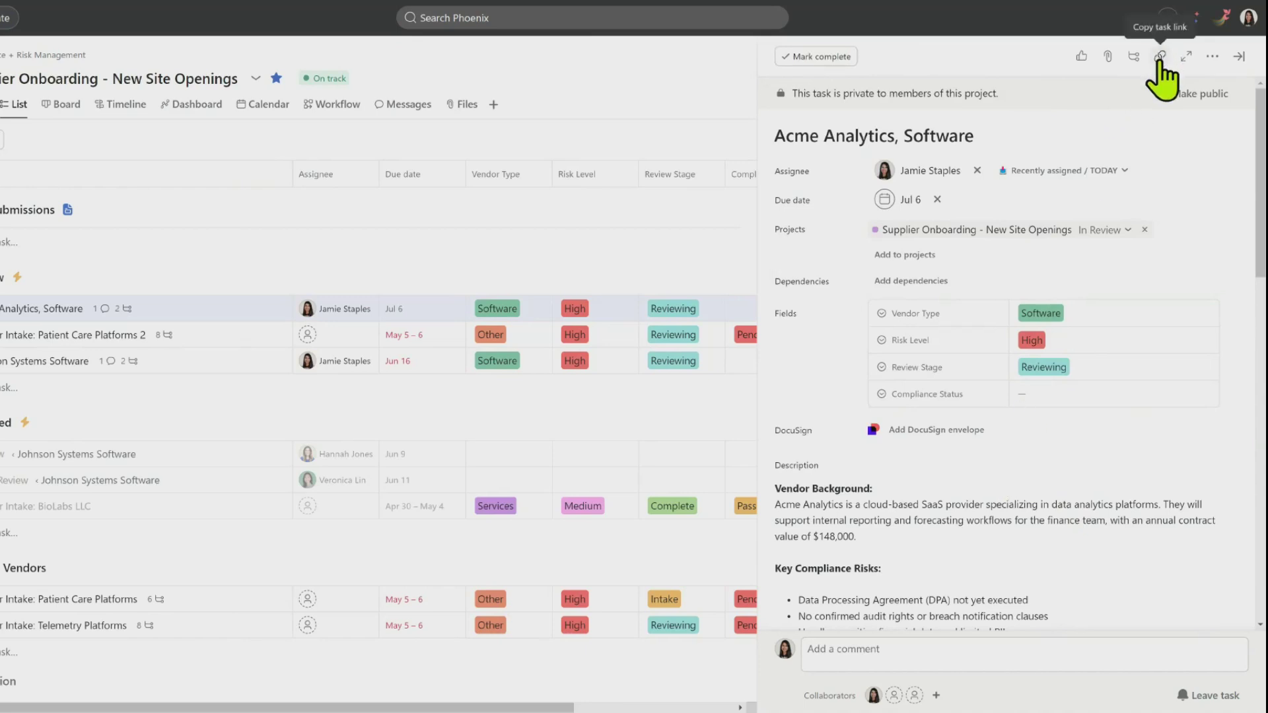
Step: Show the file attachment sources for the Acme Analytics task
{"action": "left_click", "coordinate": [1107, 56]}
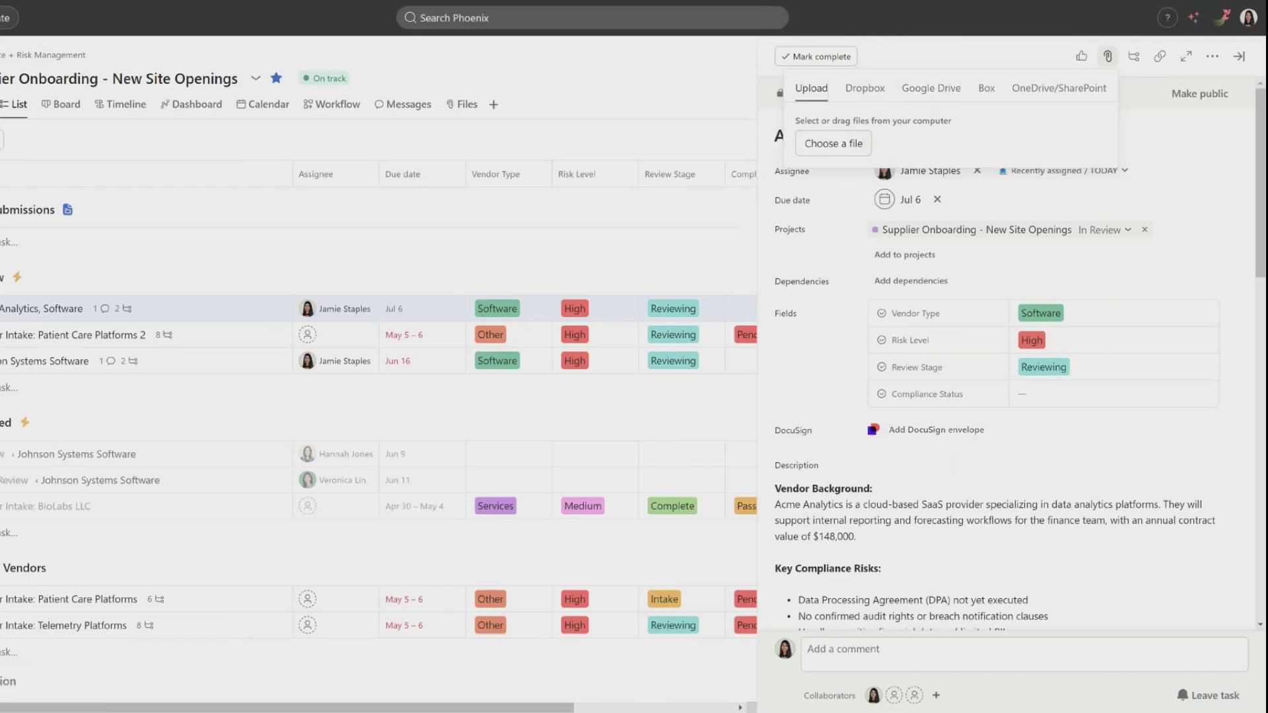
Step: Attach the pasted DocuSign New Patient Packet envelope link to the Acme Analytics task
{"action": "left_click", "coordinate": [951, 429]}
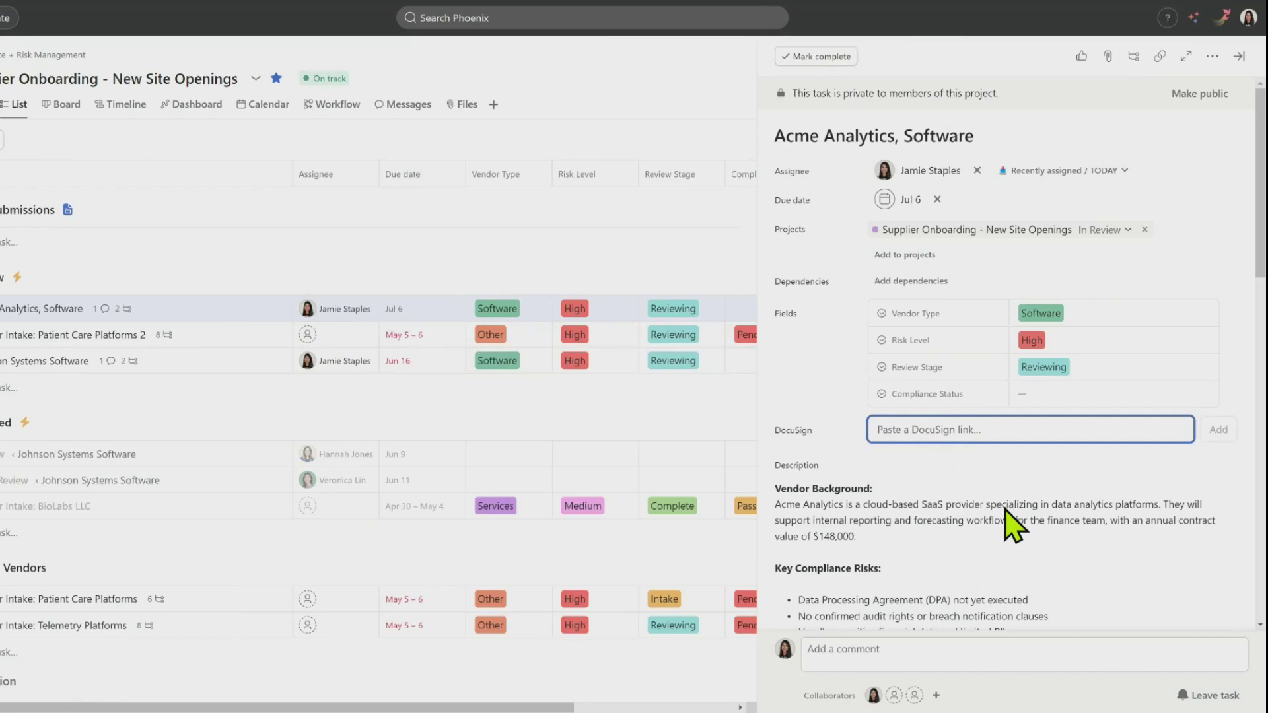
{"action": "type", "text": "https://d3v-phoenixcorpdemo.zendesk.com/"}
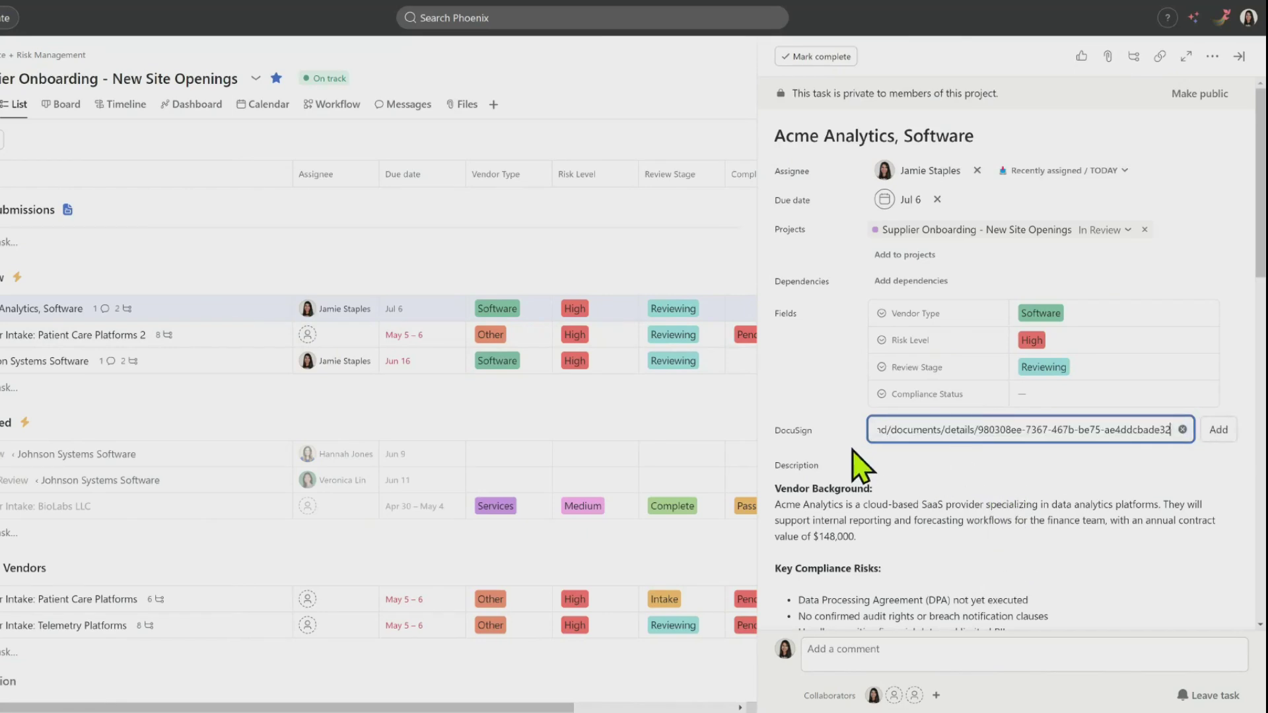
{"action": "left_click", "coordinate": [1219, 430]}
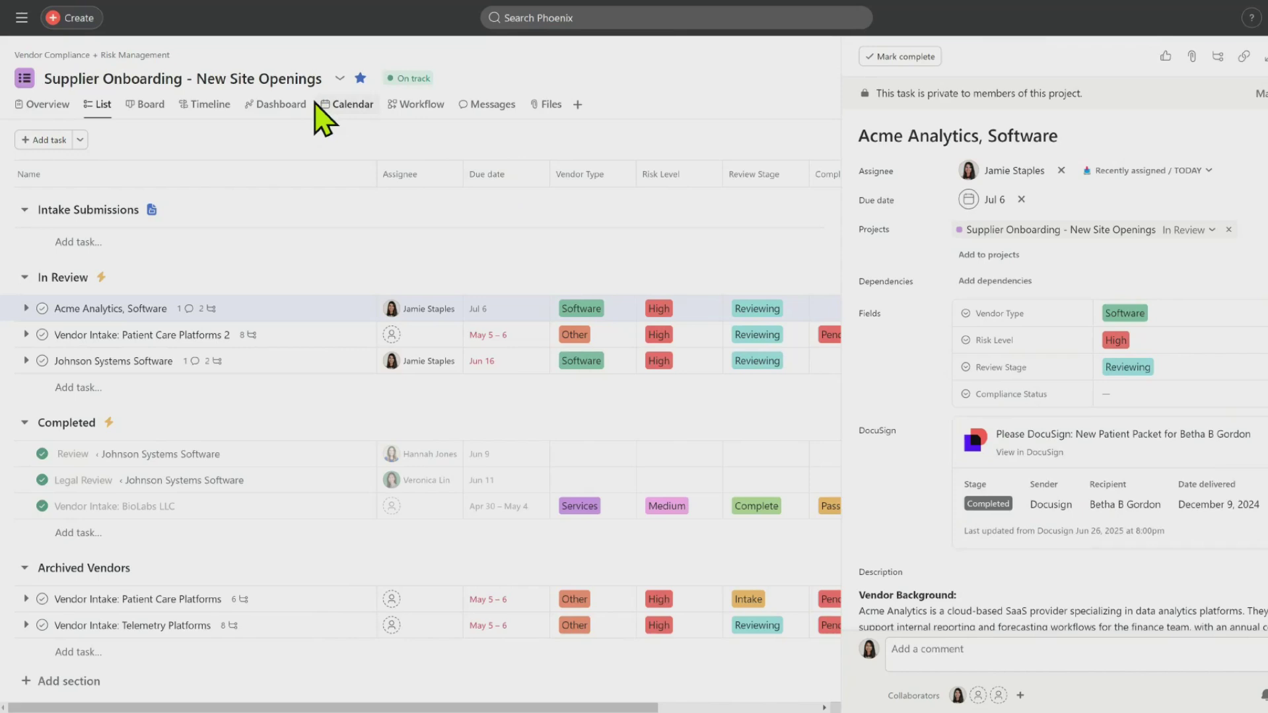
Step: View the Supplier Onboarding dashboard with task counts, risk levels and review-time charts
{"action": "left_click", "coordinate": [297, 107]}
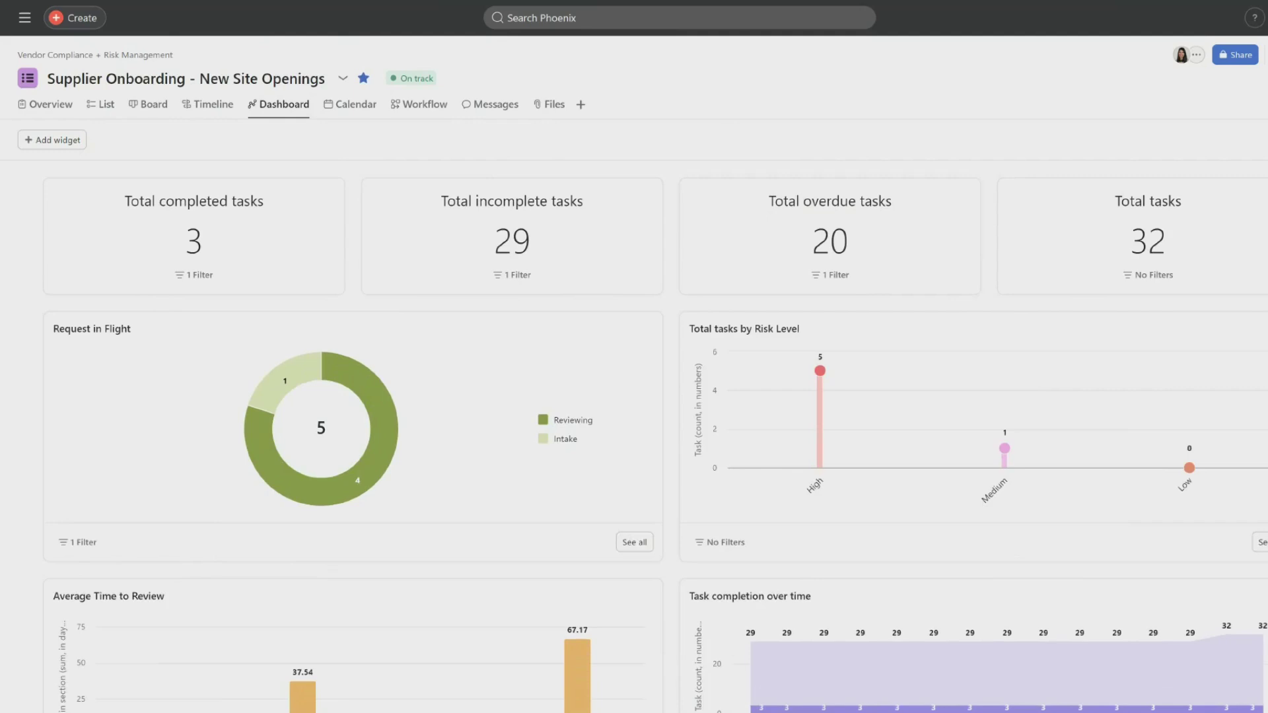
{"action": "scroll", "coordinate": [721, 490], "scroll_direction": "down", "scroll_amount": 1}
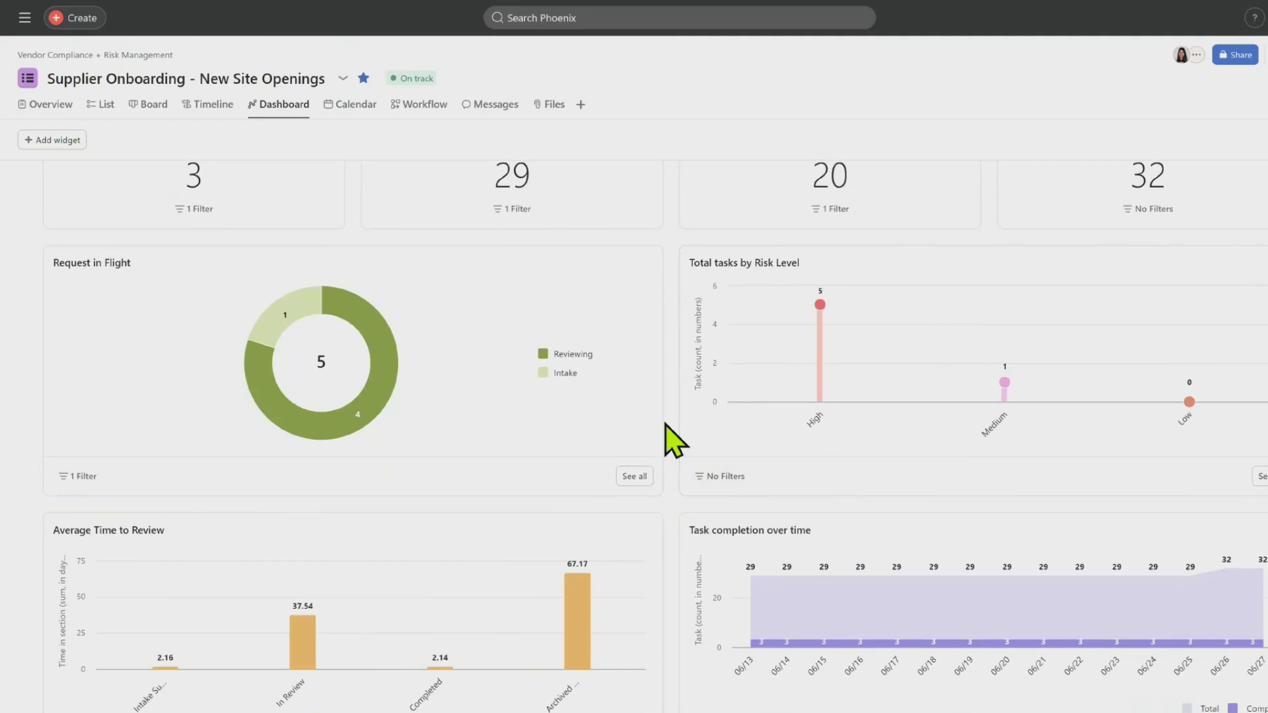
{"action": "scroll", "coordinate": [674, 441], "scroll_direction": "down", "scroll_amount": 3}
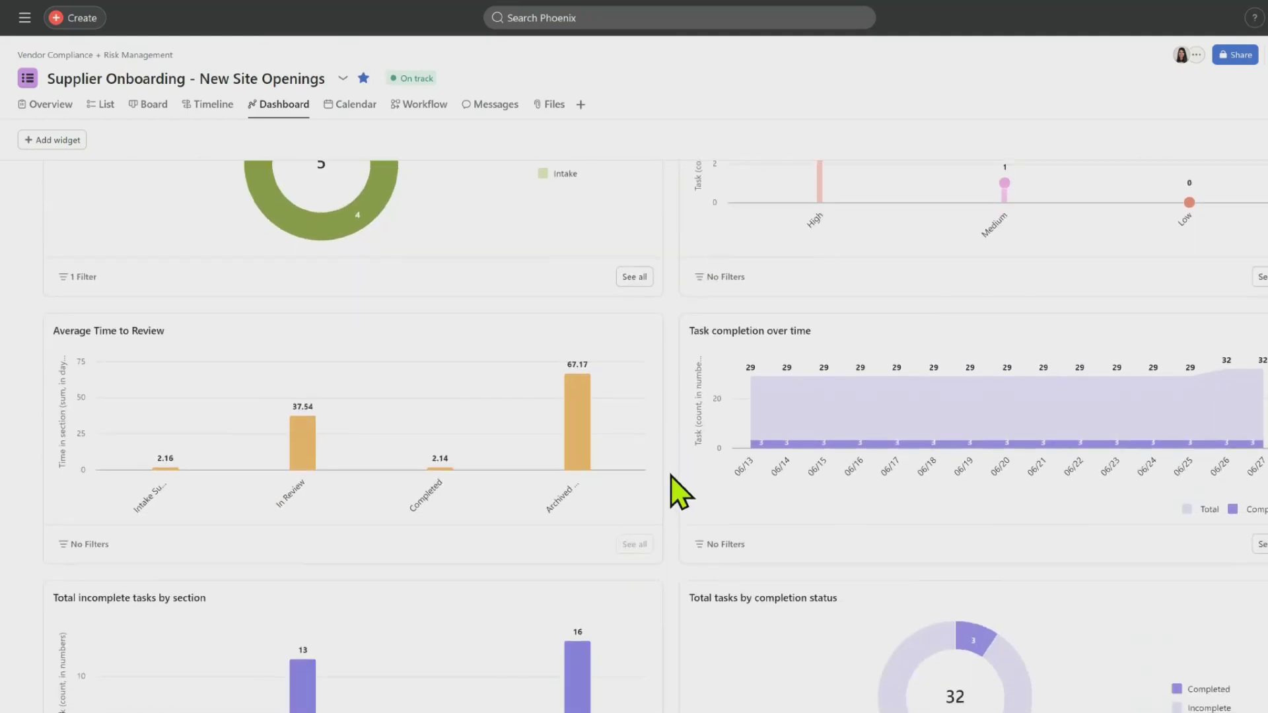
{"action": "scroll", "coordinate": [680, 492], "scroll_direction": "down", "scroll_amount": 3}
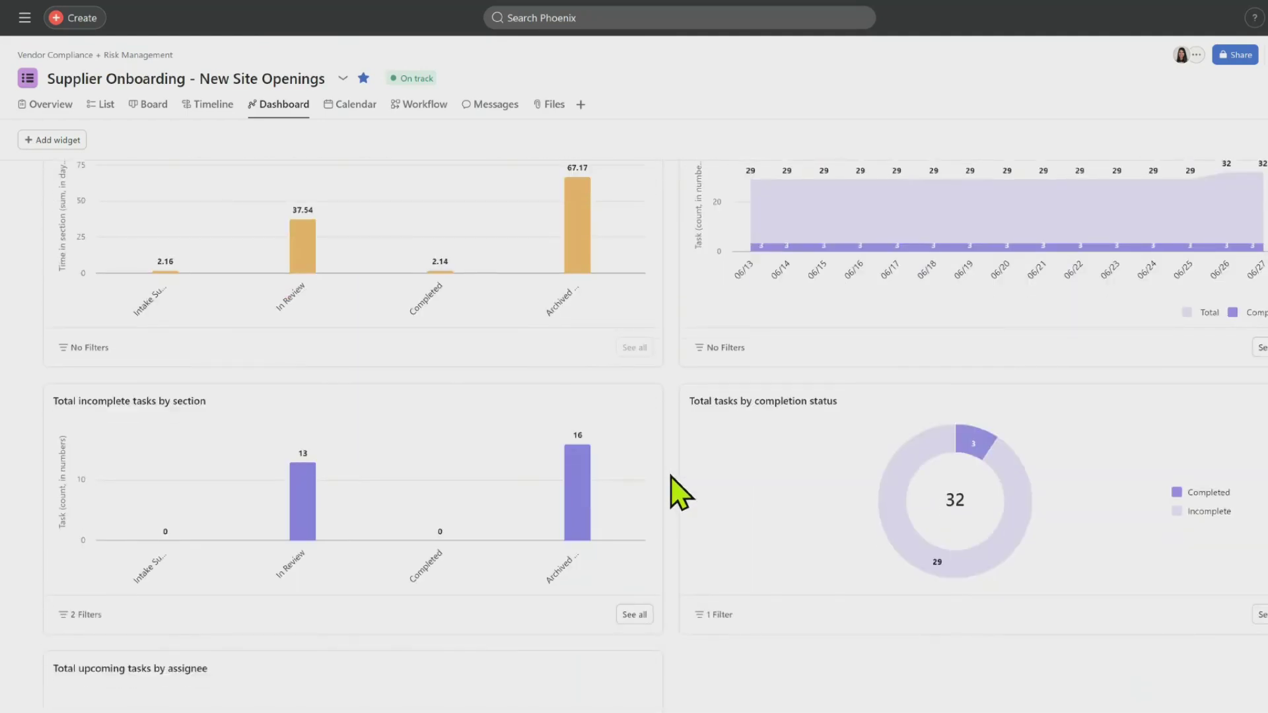
Step: Back in the task list, reopen Acme Analytics, Software showing the attached DocuSign envelope
{"action": "left_click", "coordinate": [105, 104]}
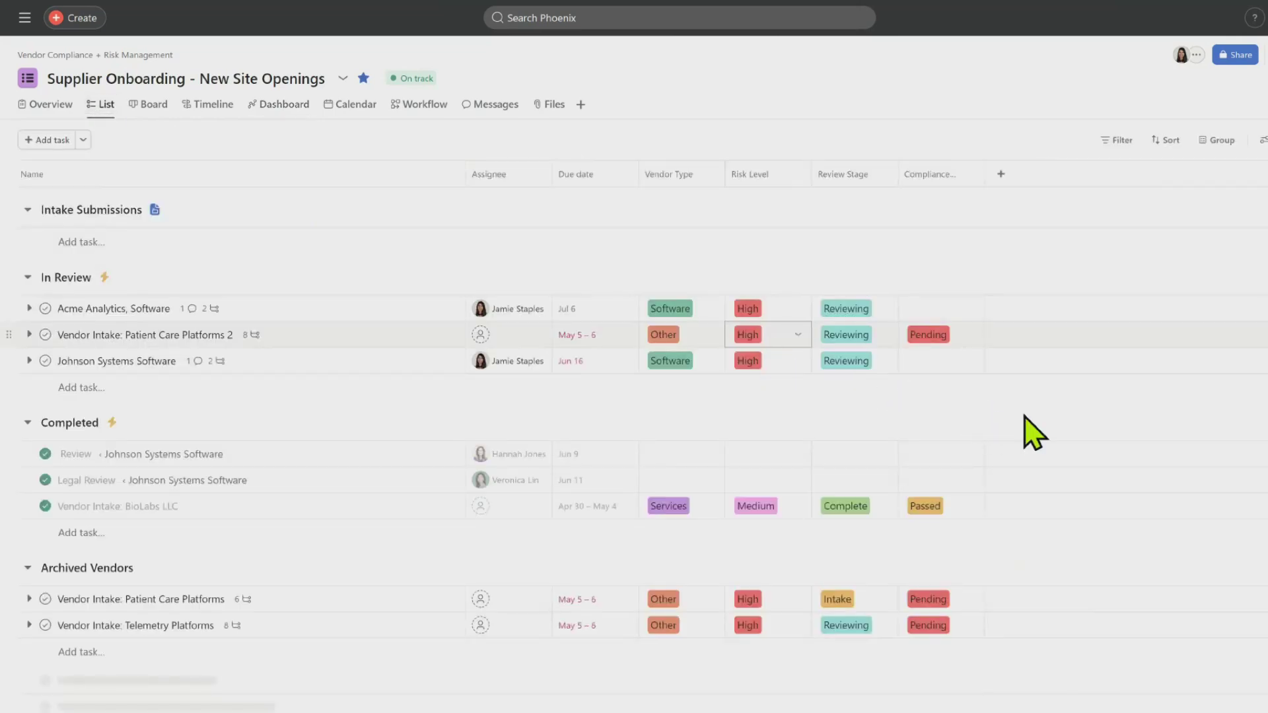
{"action": "mouse_move", "coordinate": [248, 309]}
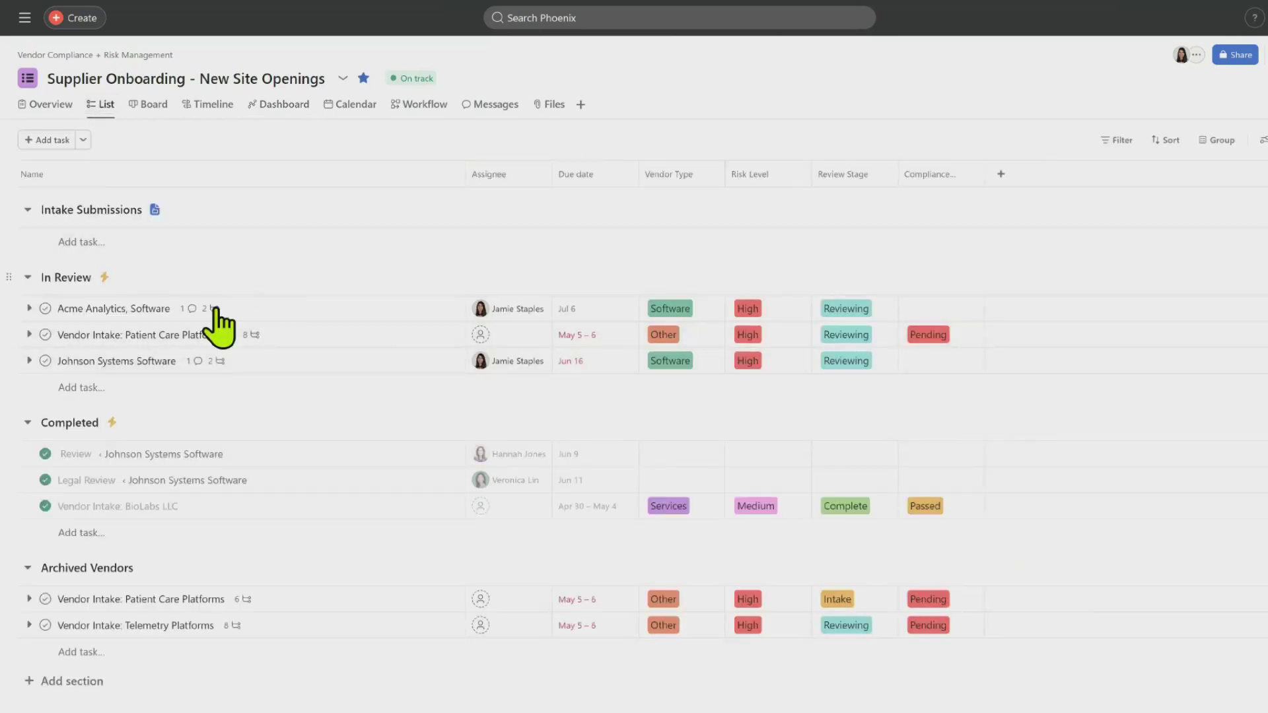
{"action": "left_click", "coordinate": [306, 318]}
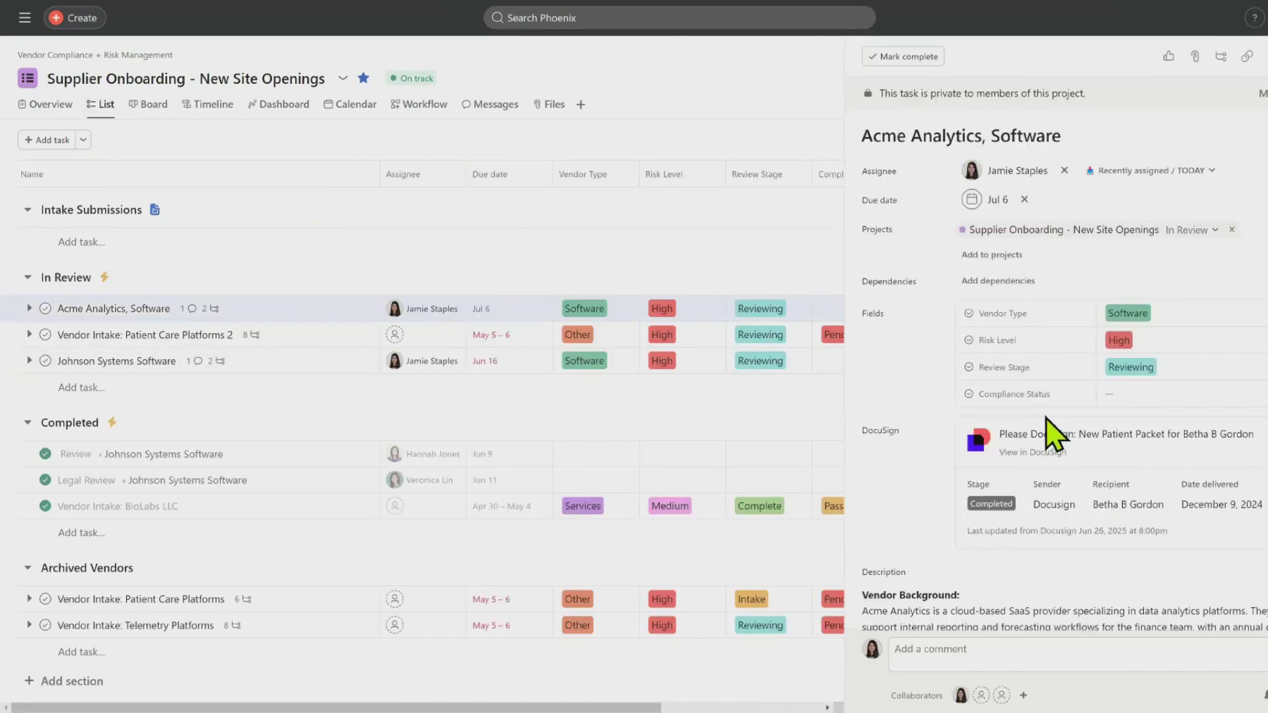
{"action": "scroll", "coordinate": [1030, 456], "scroll_direction": "down", "scroll_amount": 5}
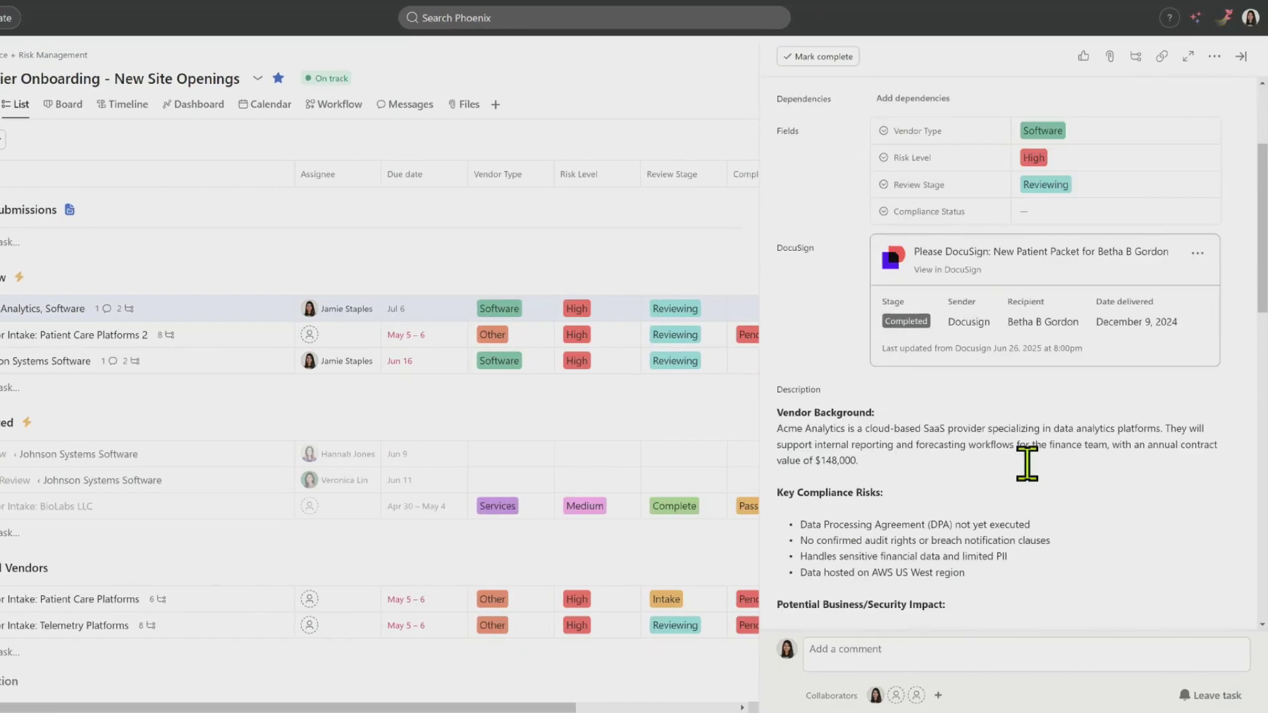
{"action": "scroll", "coordinate": [1018, 472], "scroll_direction": "down", "scroll_amount": 5}
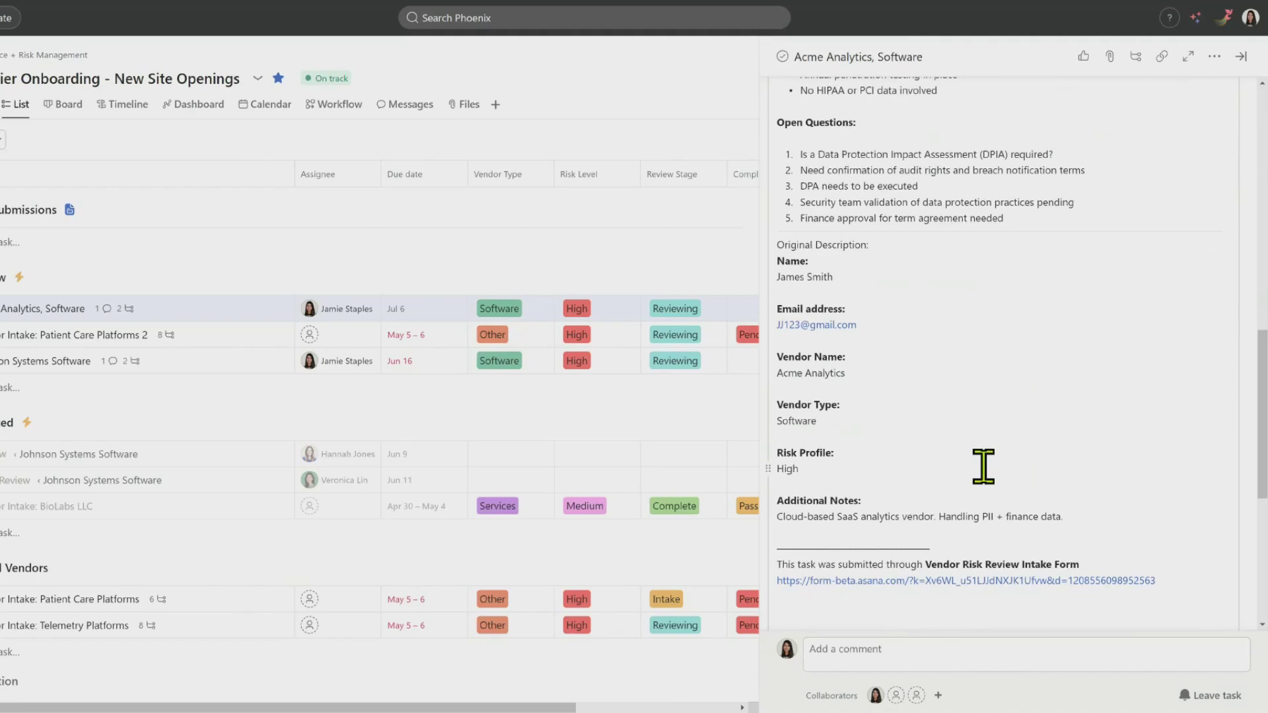
{"action": "scroll", "coordinate": [976, 495], "scroll_direction": "down", "scroll_amount": 5}
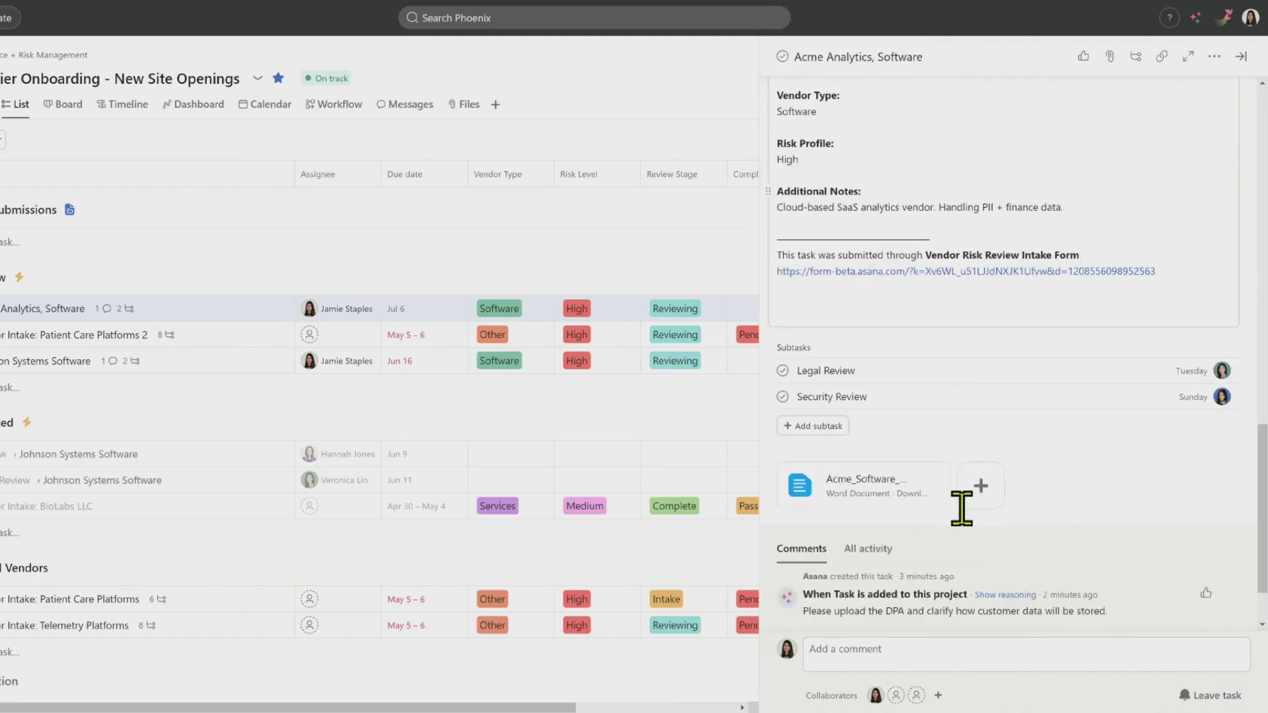
{"action": "scroll", "coordinate": [921, 491], "scroll_direction": "down", "scroll_amount": 3}
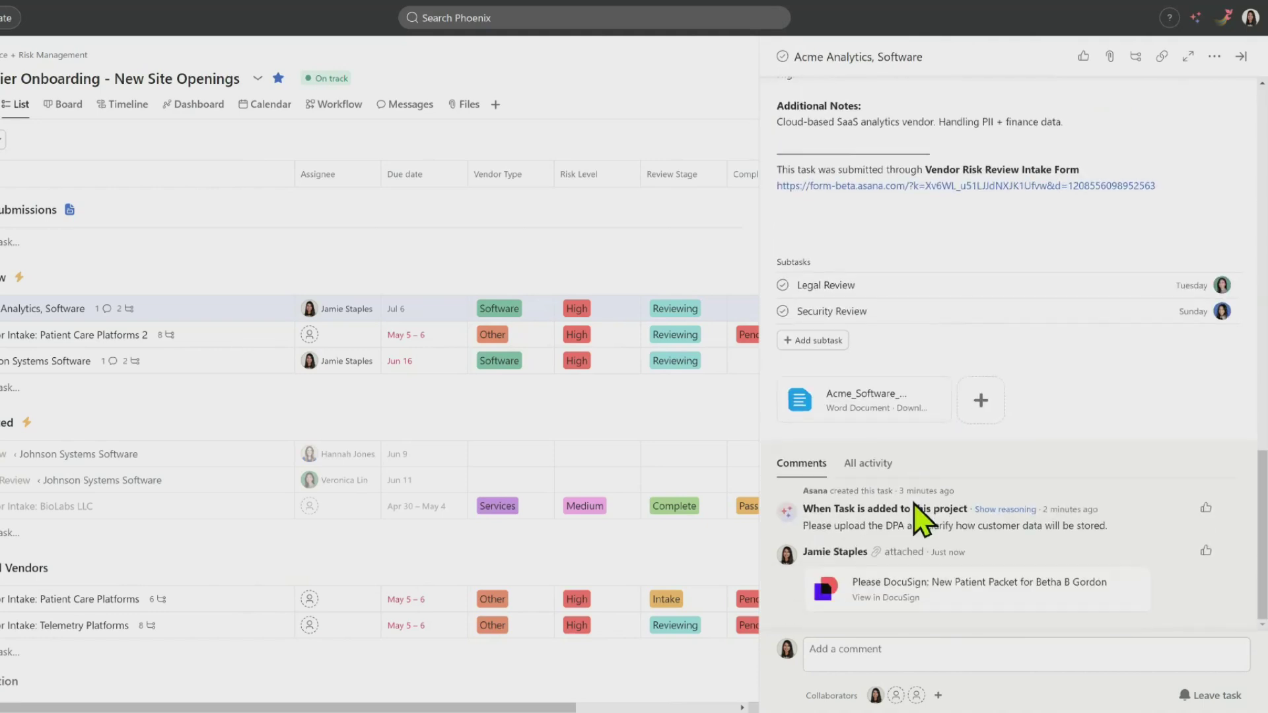
Step: Show the Acme task's full activity history with the AI rule's reasoning for requesting the DPA revealed
{"action": "left_click", "coordinate": [870, 464]}
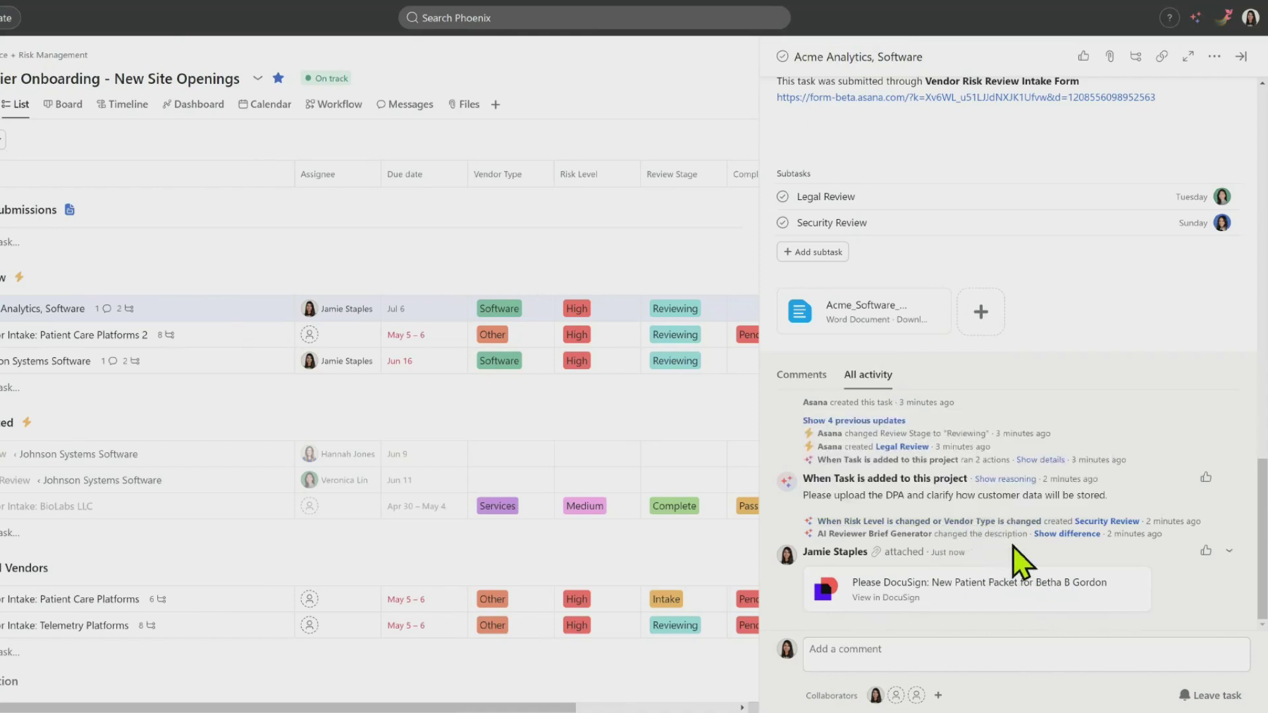
{"action": "left_click", "coordinate": [1004, 478]}
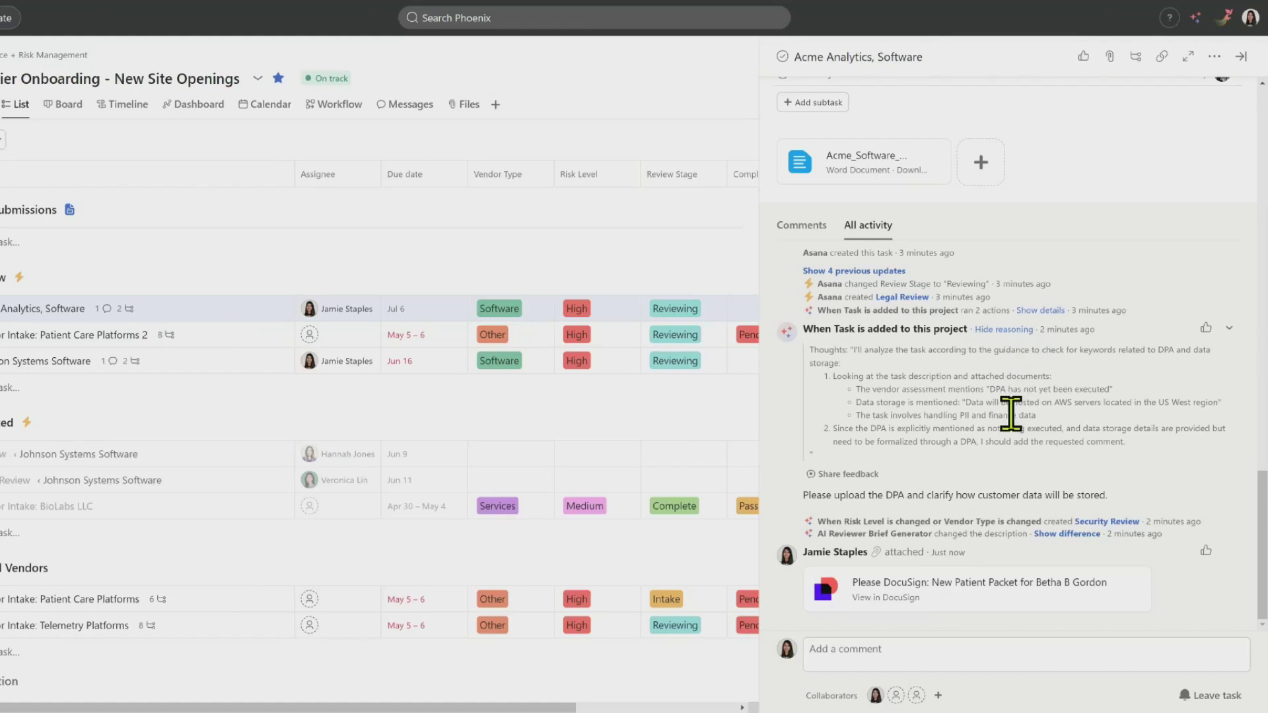
{"action": "scroll", "coordinate": [1111, 275], "scroll_direction": "up", "scroll_amount": 1}
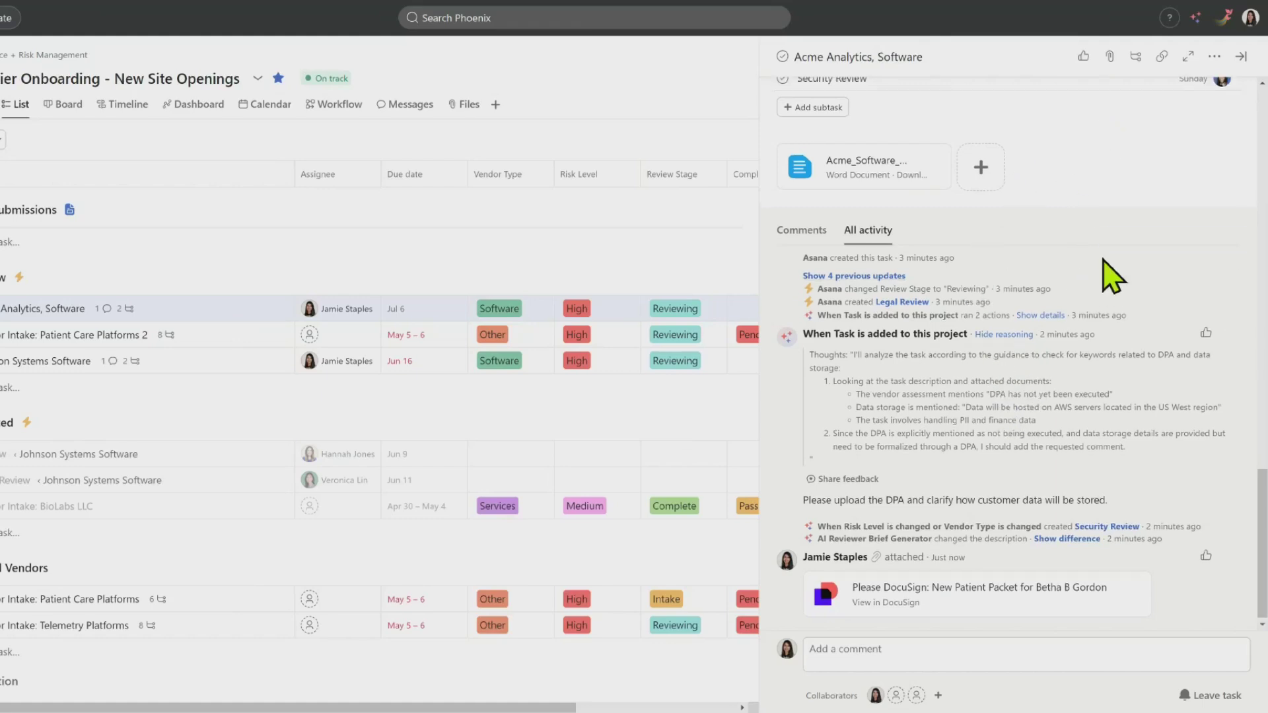
{"action": "scroll", "coordinate": [1111, 276], "scroll_direction": "up", "scroll_amount": 5}
{"action": "scroll", "coordinate": [1111, 275], "scroll_direction": "up", "scroll_amount": 5}
{"action": "scroll", "coordinate": [1111, 275], "scroll_direction": "up", "scroll_amount": 5}
{"action": "scroll", "coordinate": [1139, 259], "scroll_direction": "up", "scroll_amount": 3}
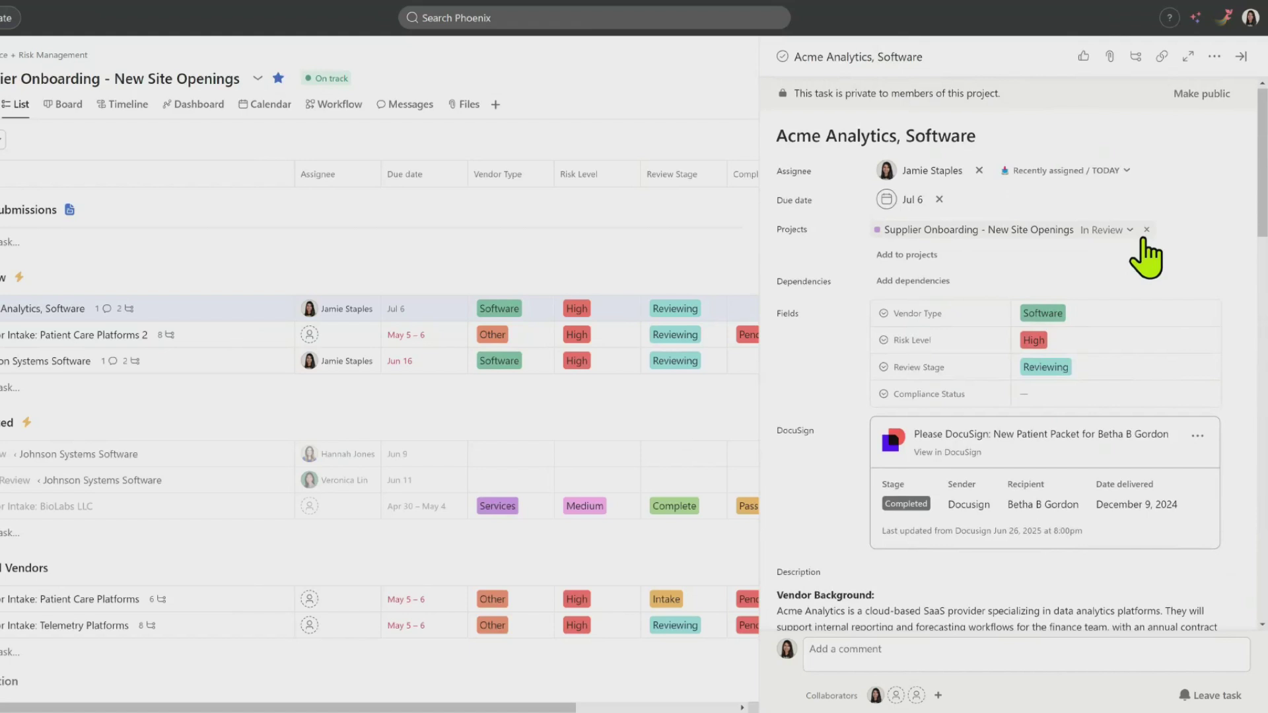
Step: Leave the task details and bring up the project's automation rules via Customize
{"action": "left_click", "coordinate": [1246, 59]}
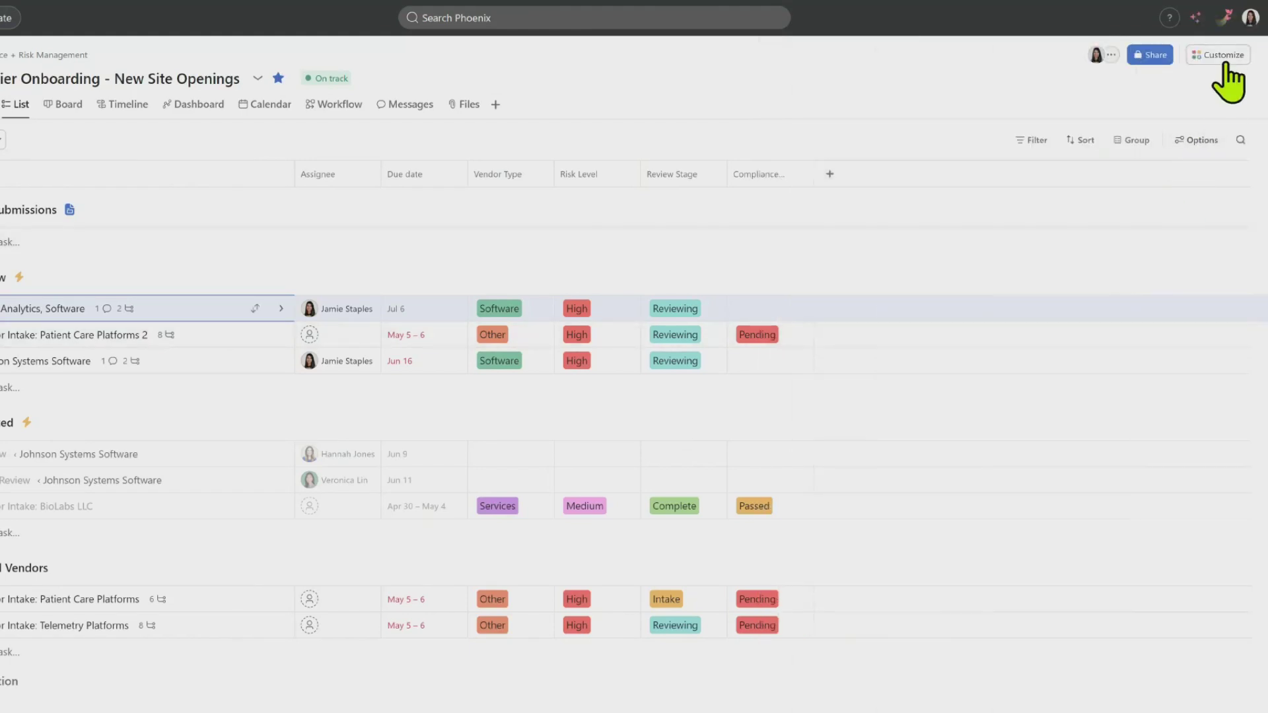
{"action": "left_click", "coordinate": [1220, 55]}
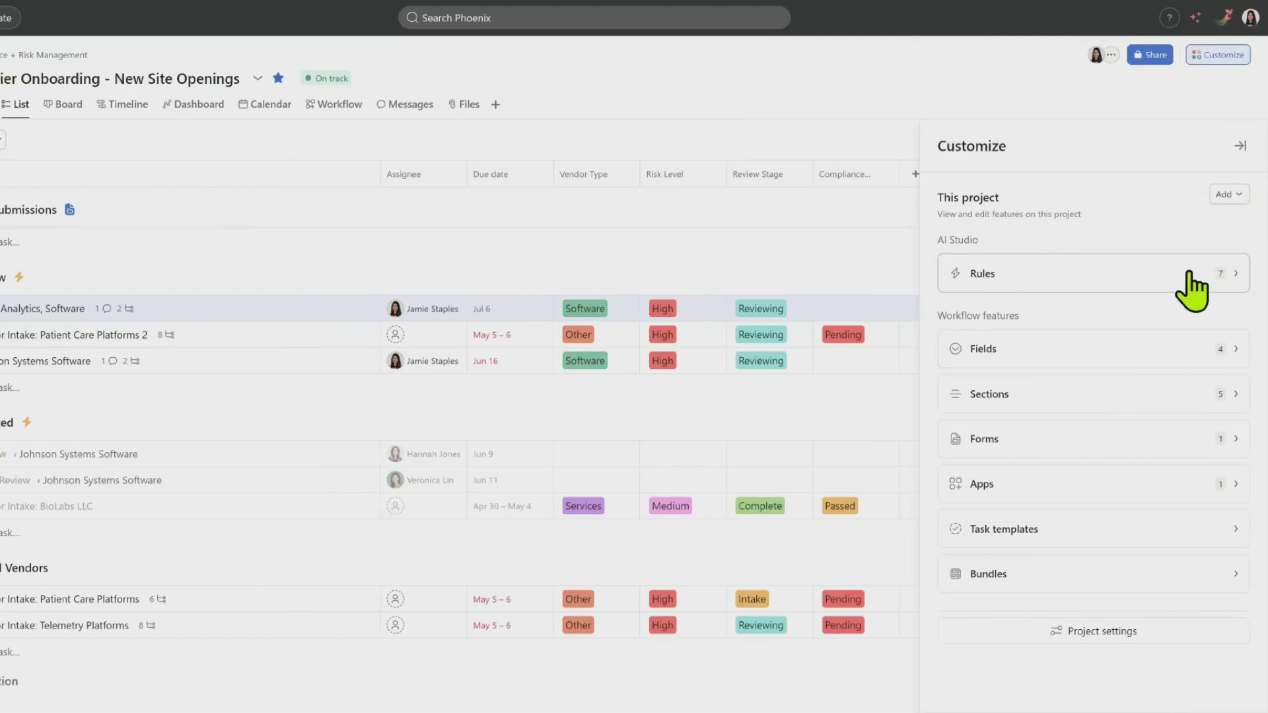
{"action": "left_click", "coordinate": [1193, 286]}
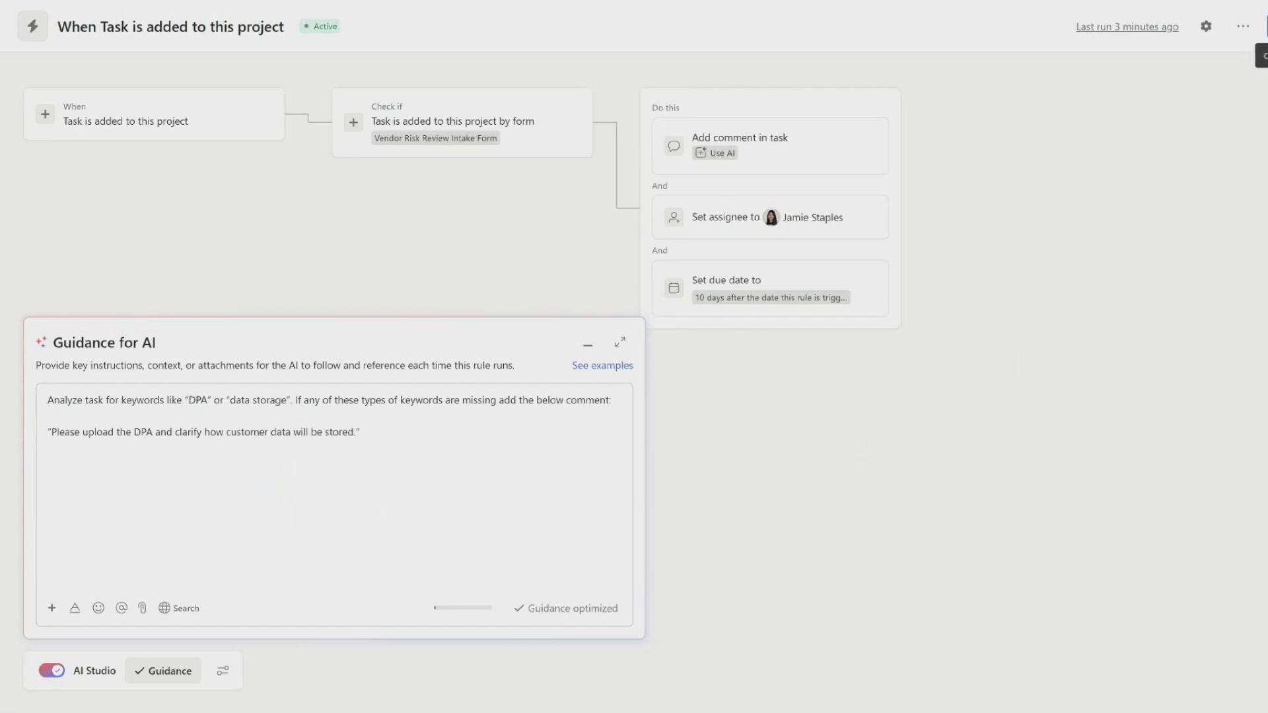
Step: Exit the rule editor, discarding unsaved edits, back to the Supplier Onboarding list
{"action": "key", "text": "Escape"}
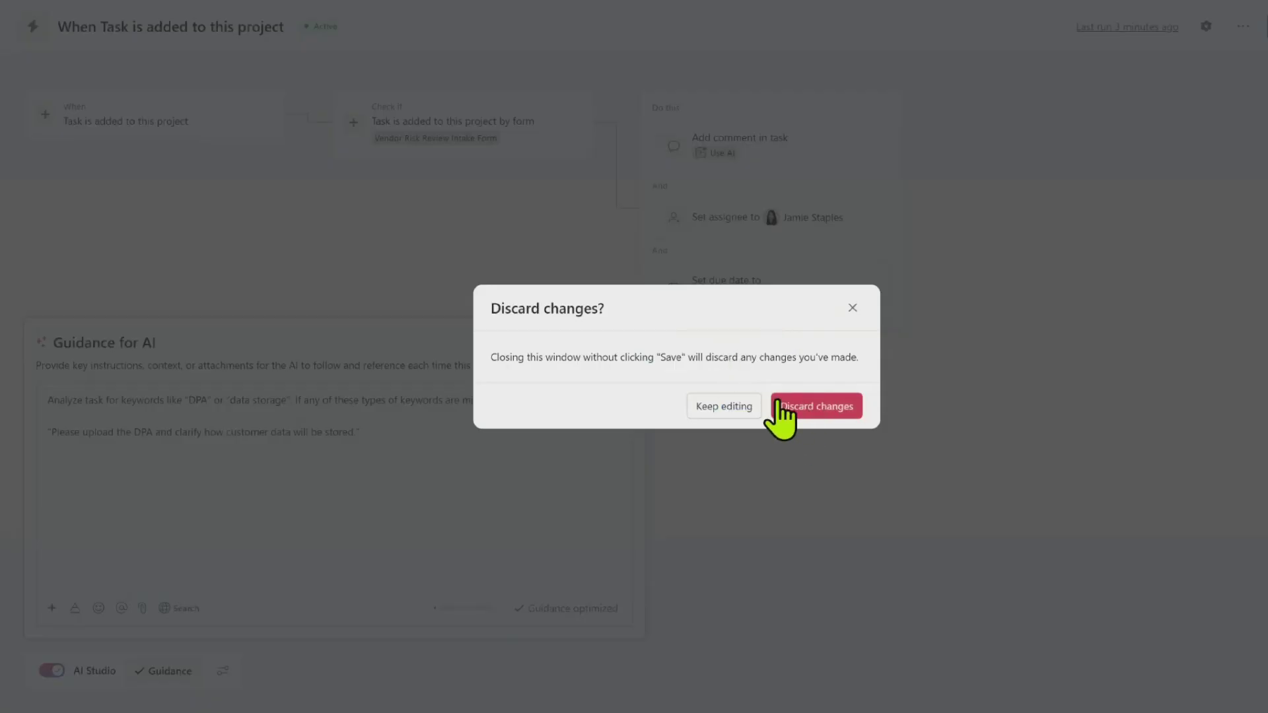
{"action": "left_click", "coordinate": [781, 409]}
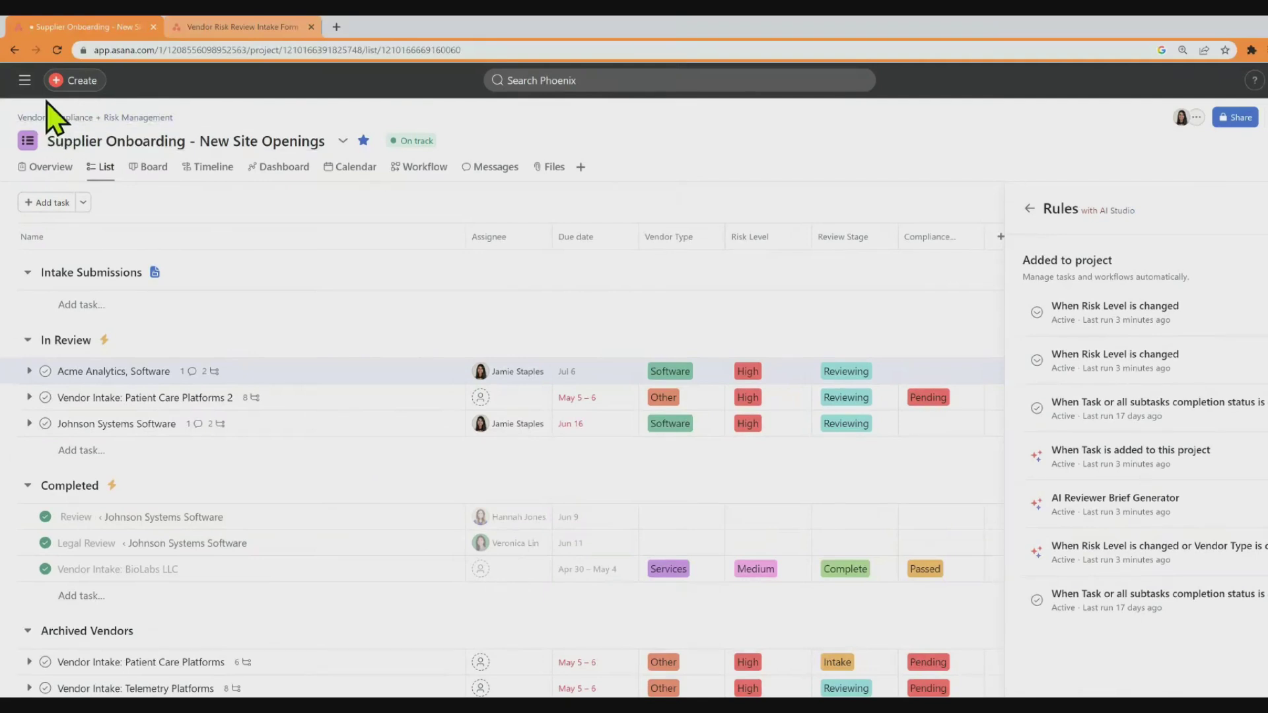
Step: Reveal the workspace navigation sidebar from the top-left menu
{"action": "left_click", "coordinate": [24, 80]}
Step: Go to company Goals and view the 100% Audit Readiness goal with its status and progress
{"action": "left_click", "coordinate": [50, 280]}
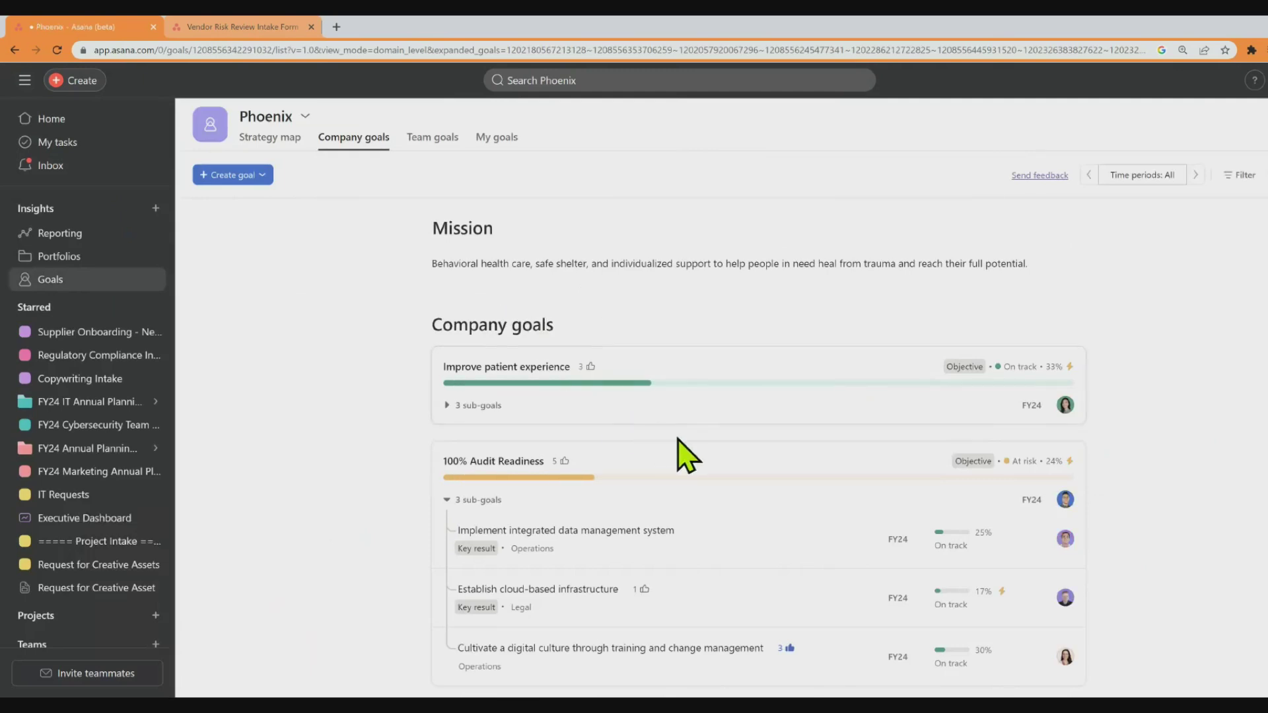
{"action": "scroll", "coordinate": [708, 480], "scroll_direction": "down", "scroll_amount": 1}
{"action": "left_click", "coordinate": [723, 436]}
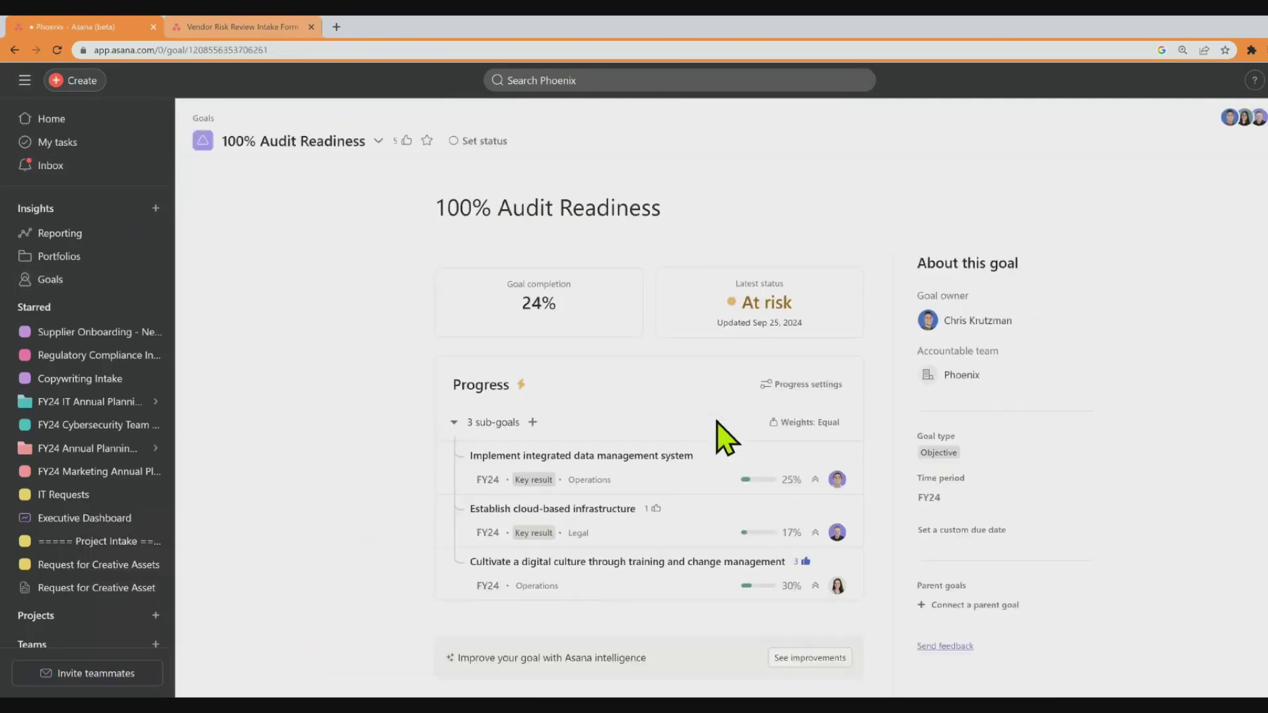